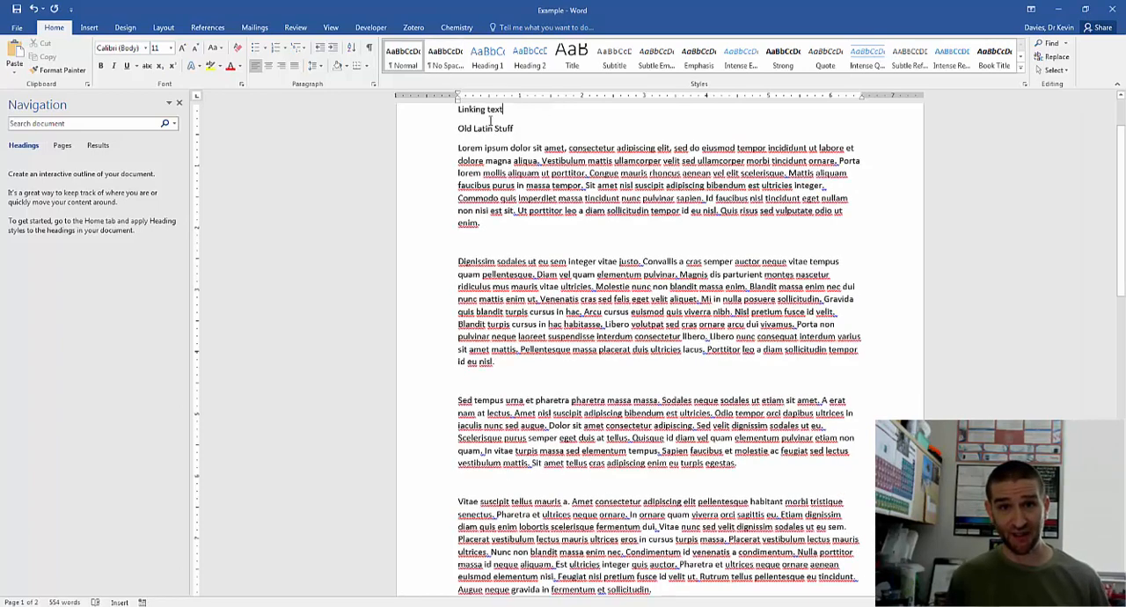
Step: Insert a Next Page section break directly after "Linking text"
left_click(513, 113)
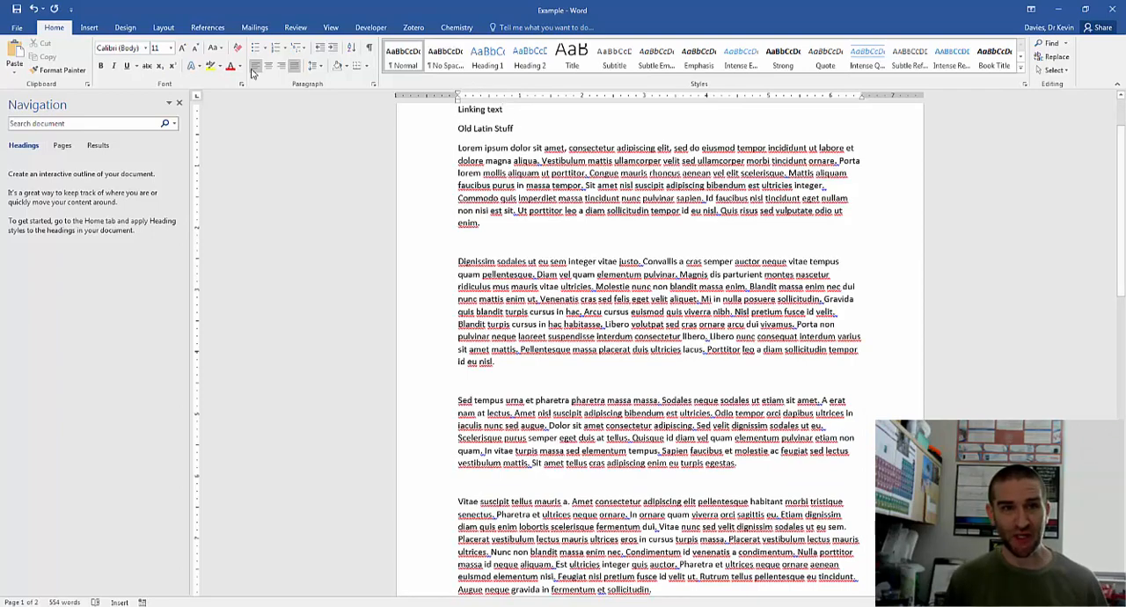
left_click(164, 30)
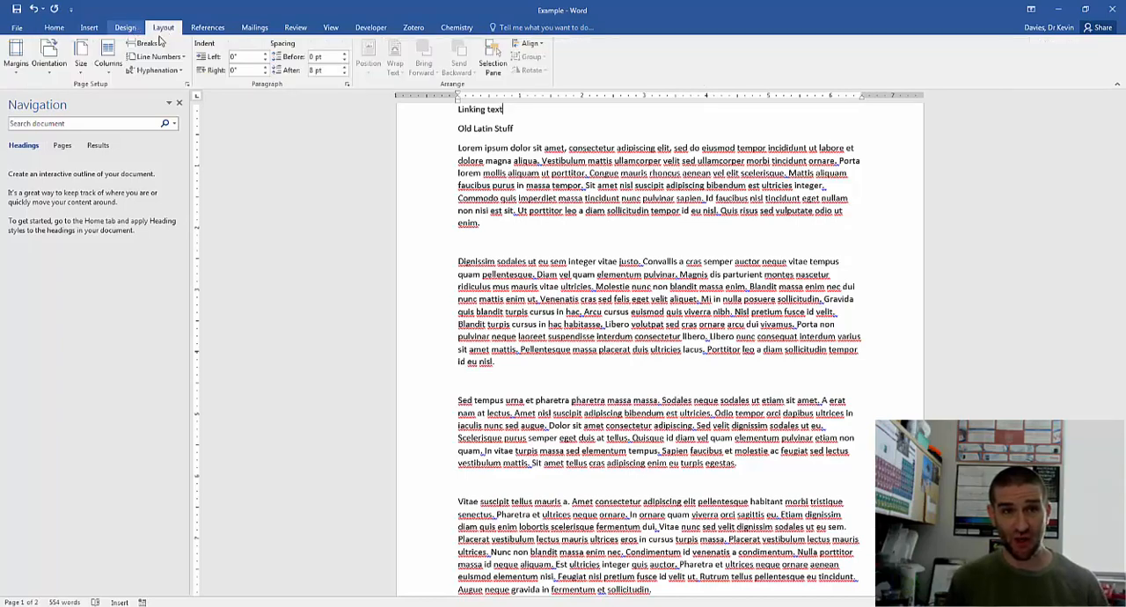
left_click(159, 44)
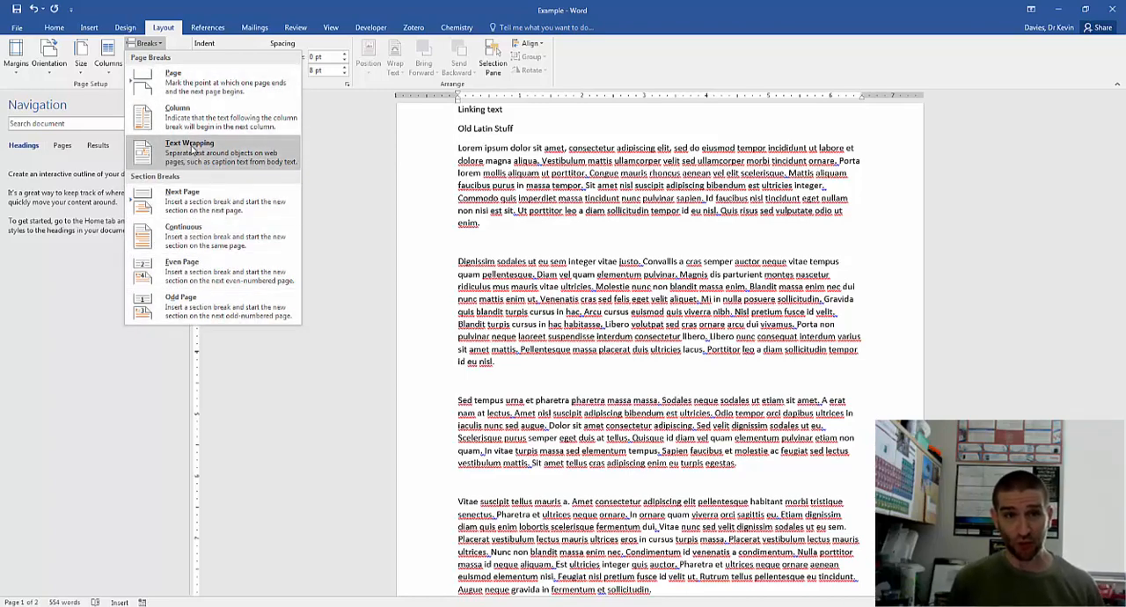
left_click(200, 206)
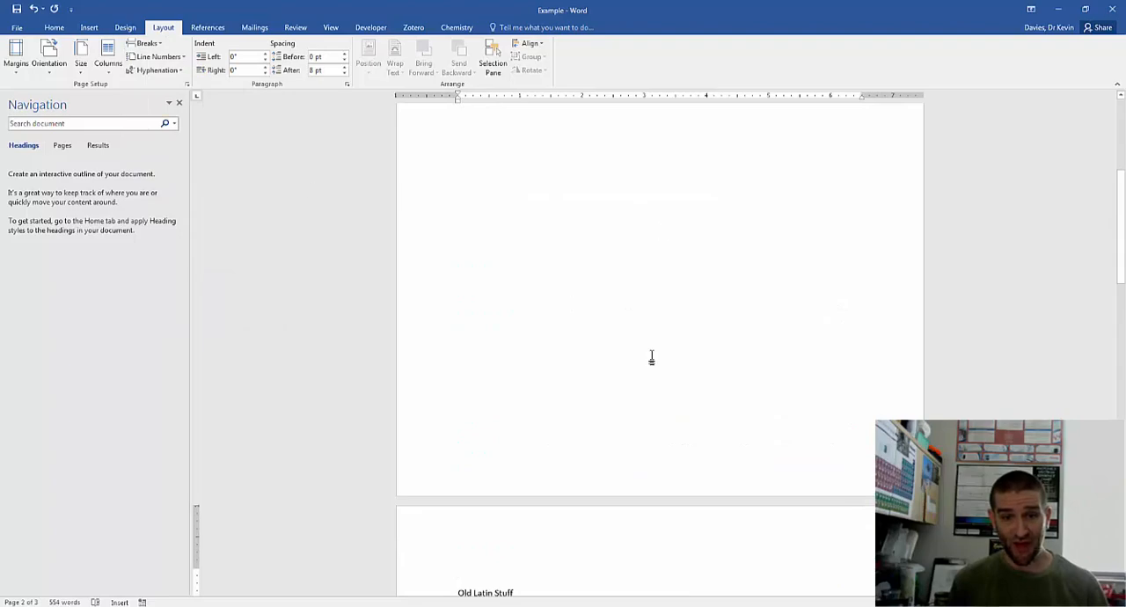
Step: Show paragraph marks and hidden formatting symbols to check the section break after "Linking text"
scroll(652, 398, "down", 4)
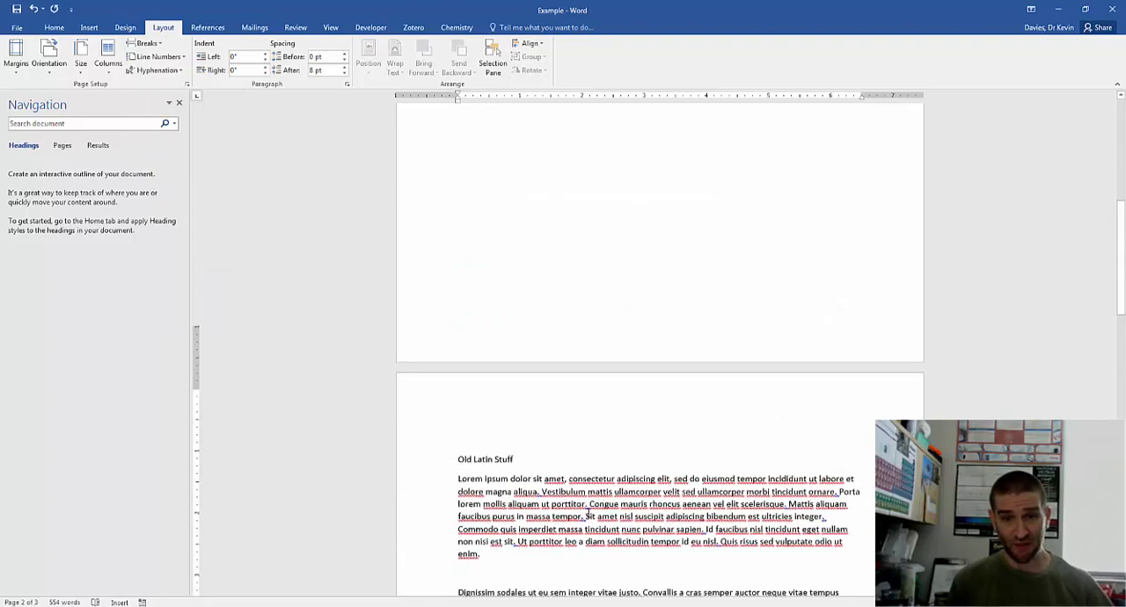
left_click(490, 394)
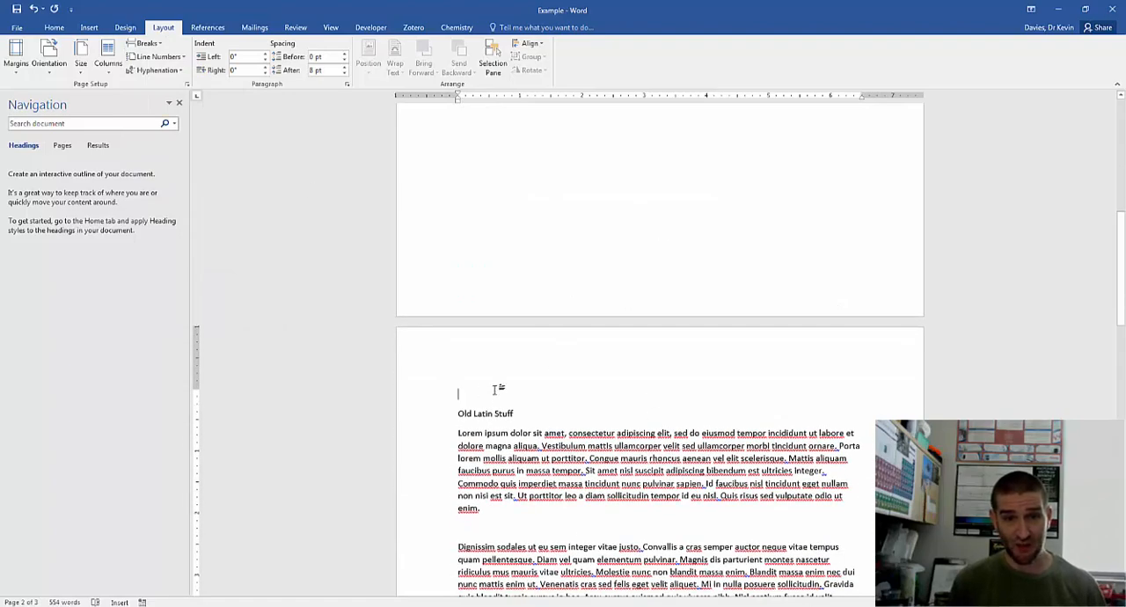
left_click(62, 32)
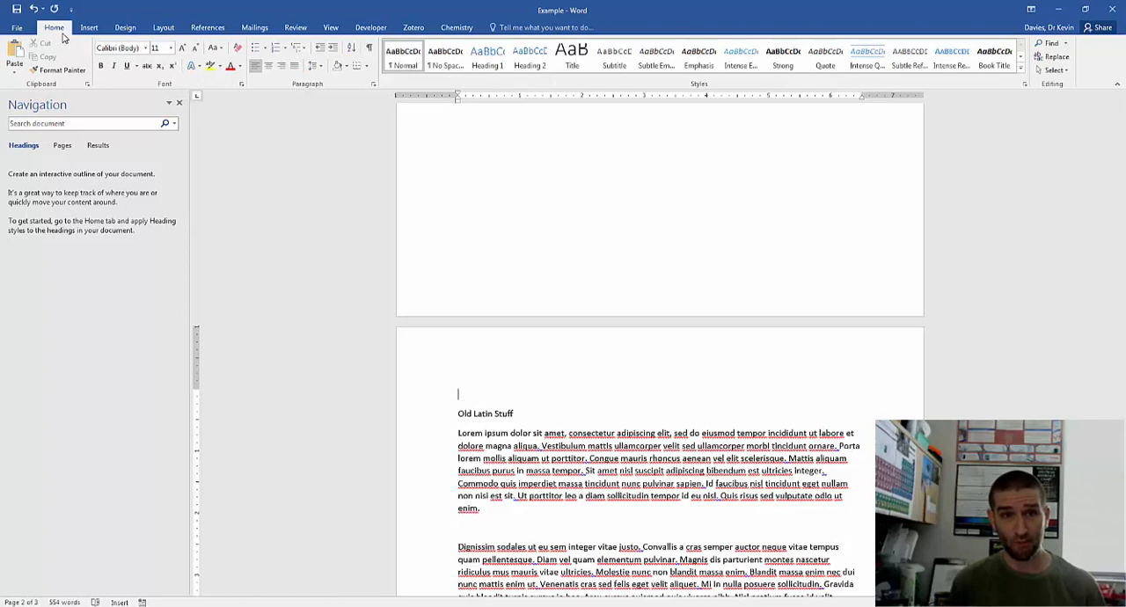
left_click(371, 49)
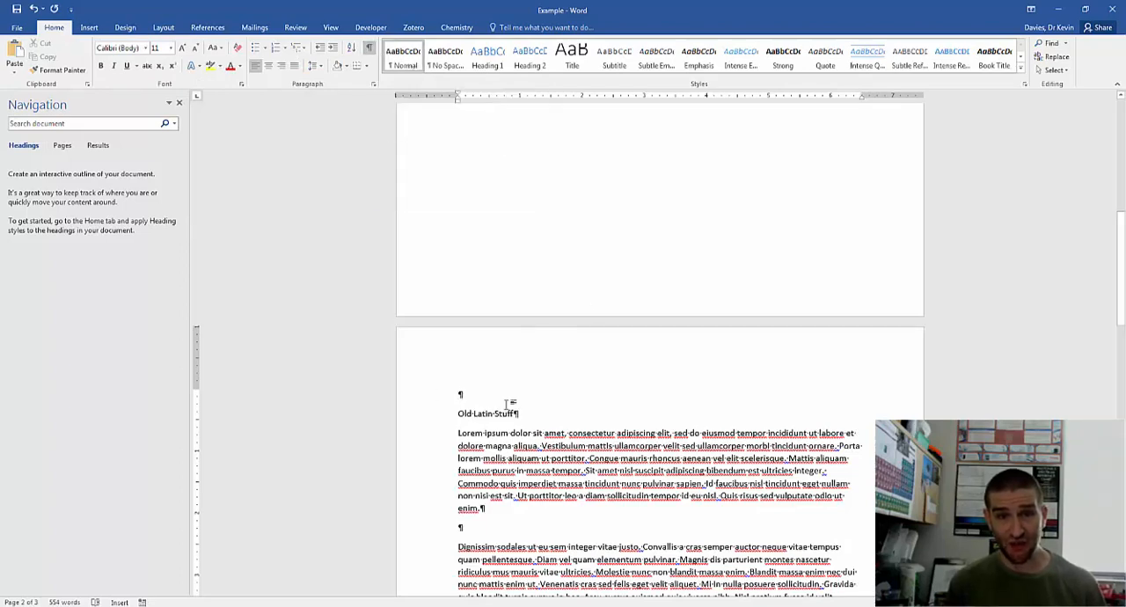
scroll(580, 387, "up", 10)
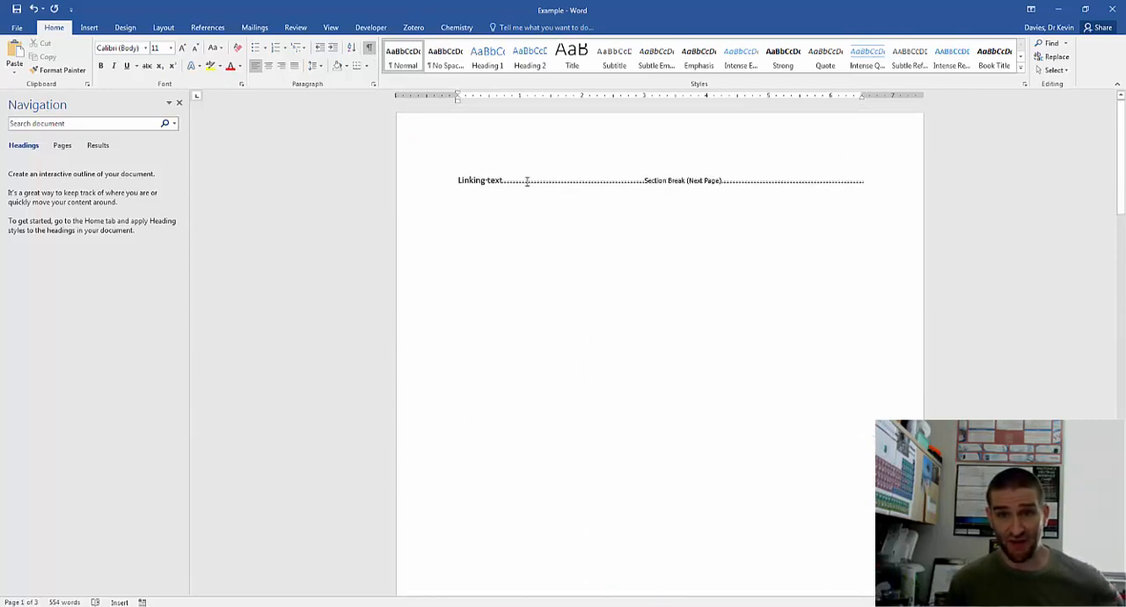
Step: Add two empty paragraphs between "Linking text" and the section break
left_click(506, 180)
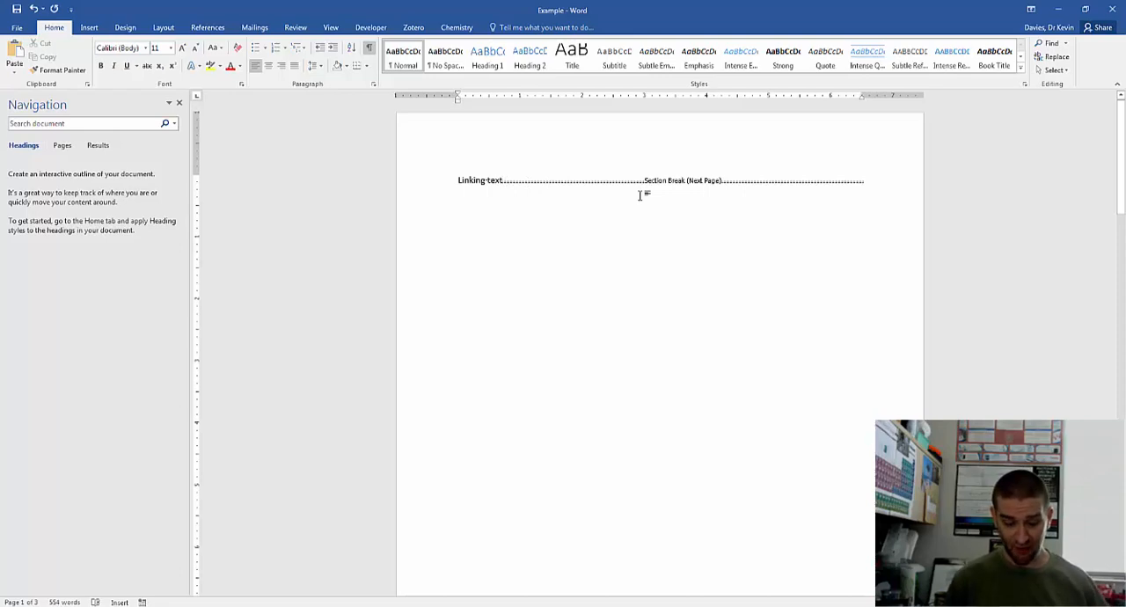
key("ctrl+alt+Return")
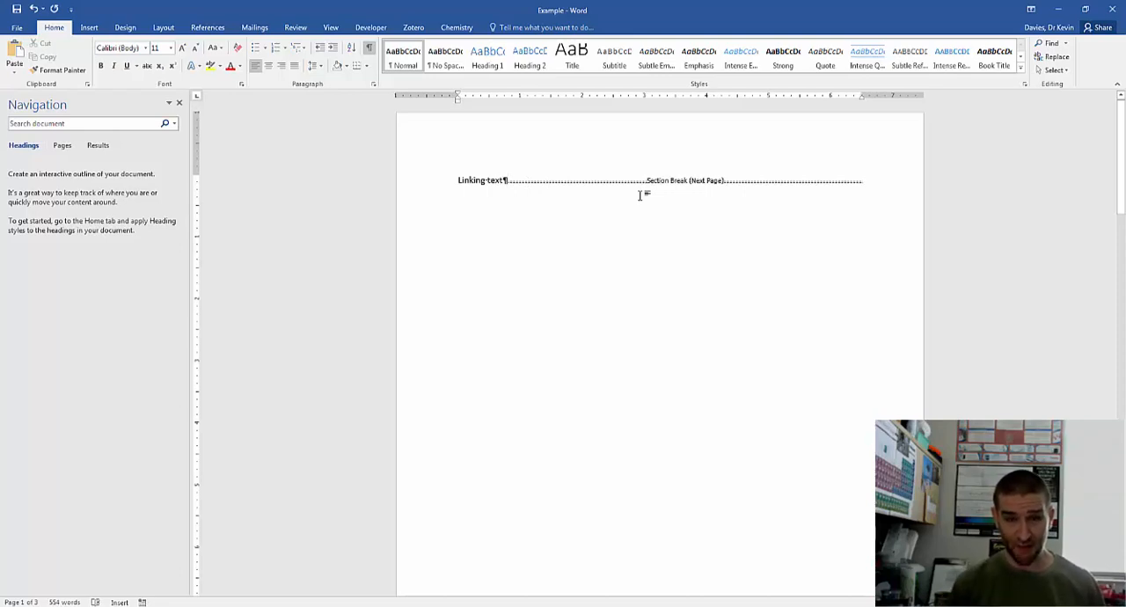
key("Return")
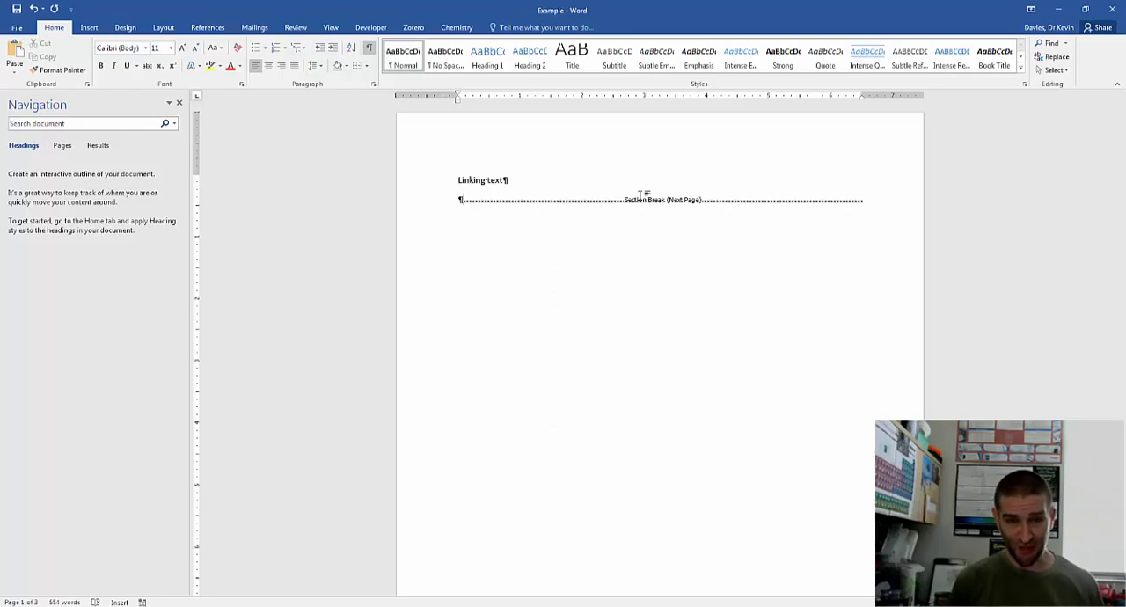
key("Return")
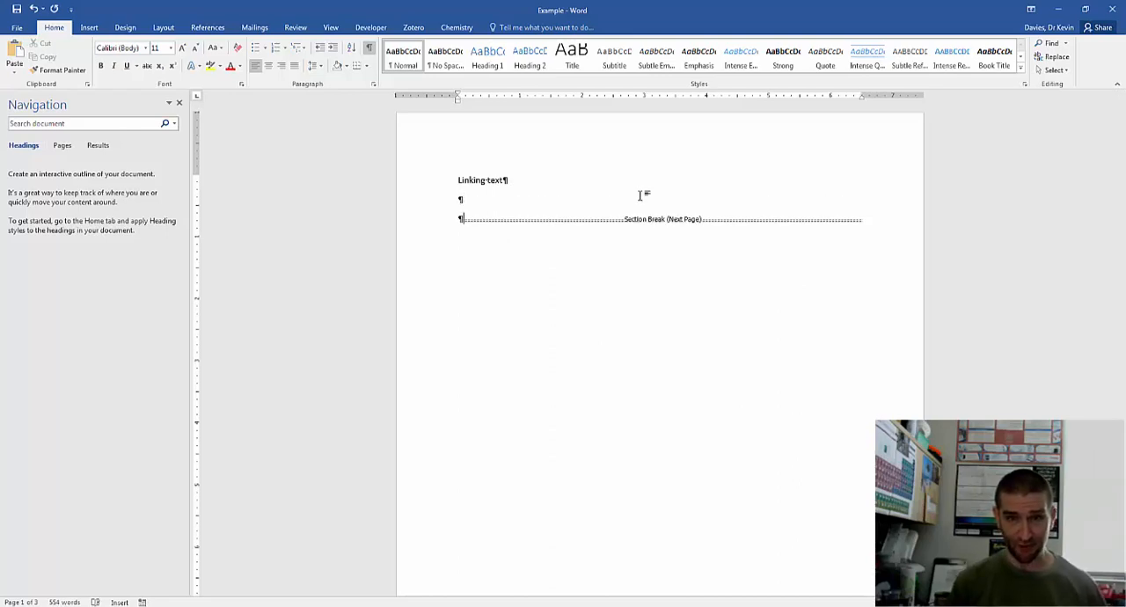
Step: Delete the empty paragraph above "Old Latin Stuff" and apply the Heading 1 style to that line
scroll(674, 279, "down", 8)
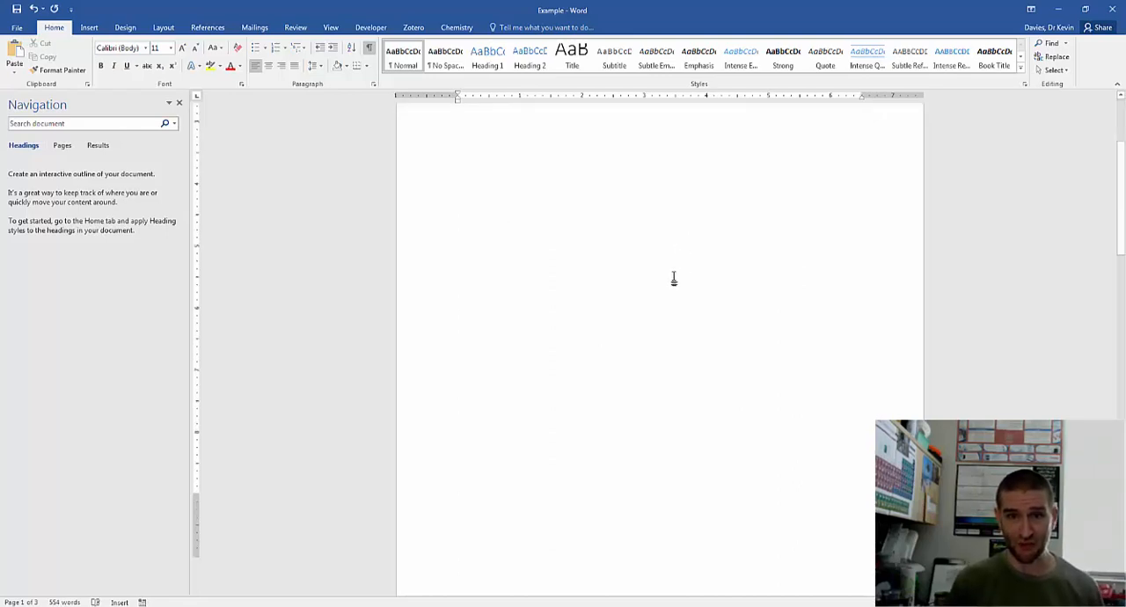
scroll(713, 363, "down", 5)
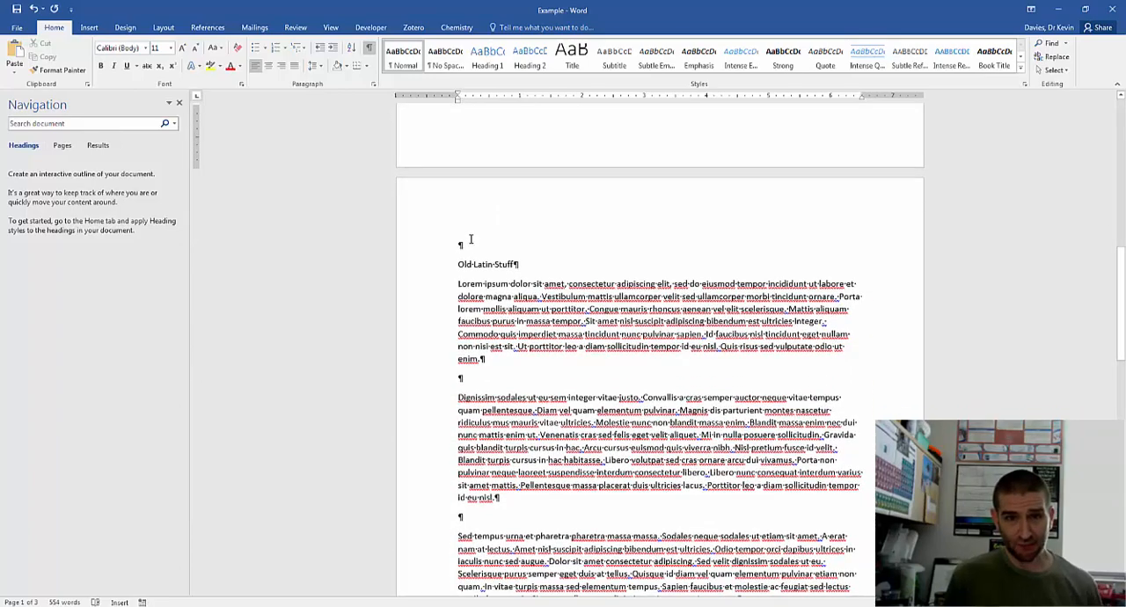
left_click(470, 243)
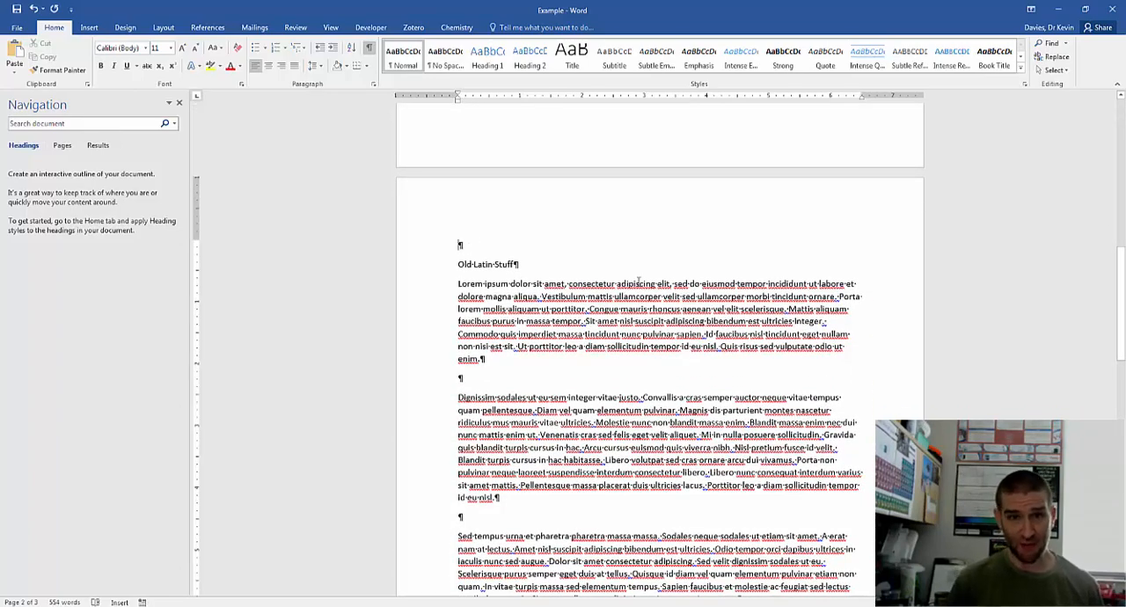
scroll(639, 281, "down", 1)
scroll(641, 281, "down", 4)
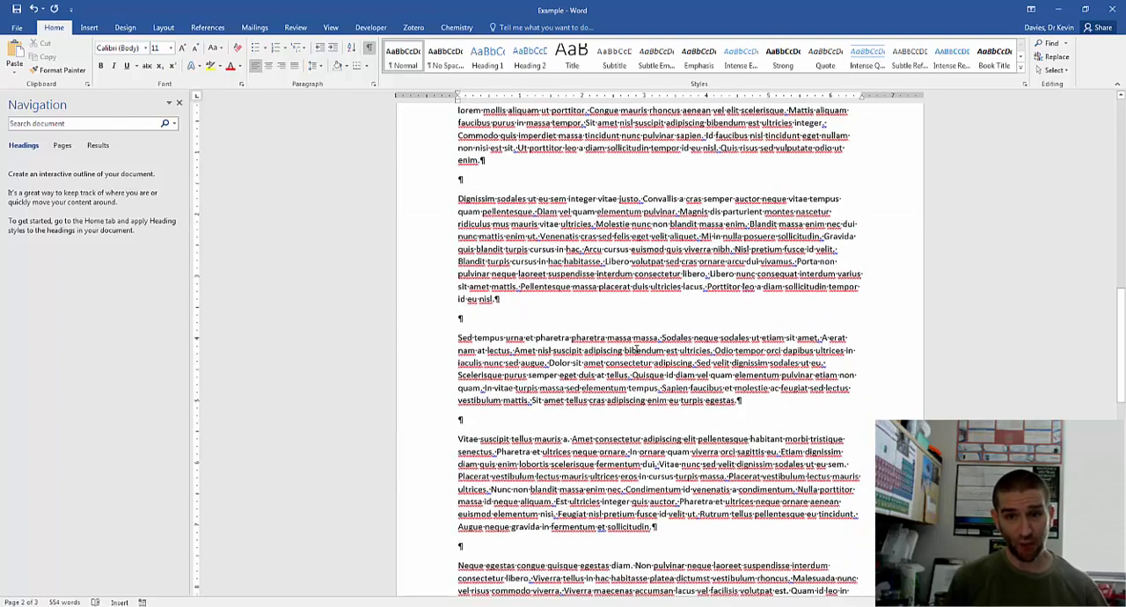
scroll(636, 349, "up", 4)
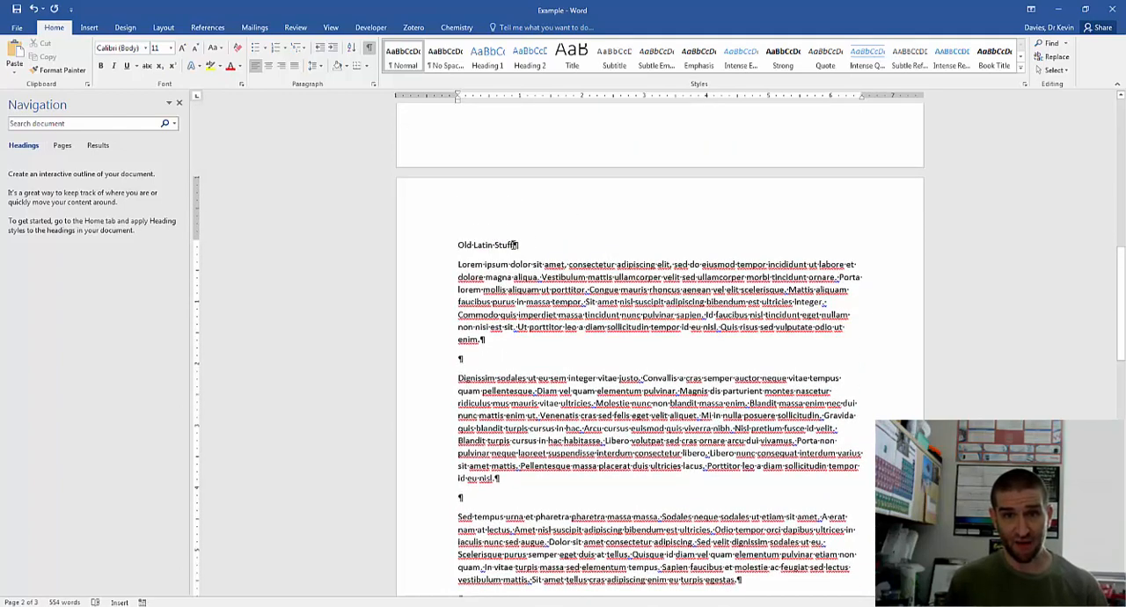
triple_click(494, 245)
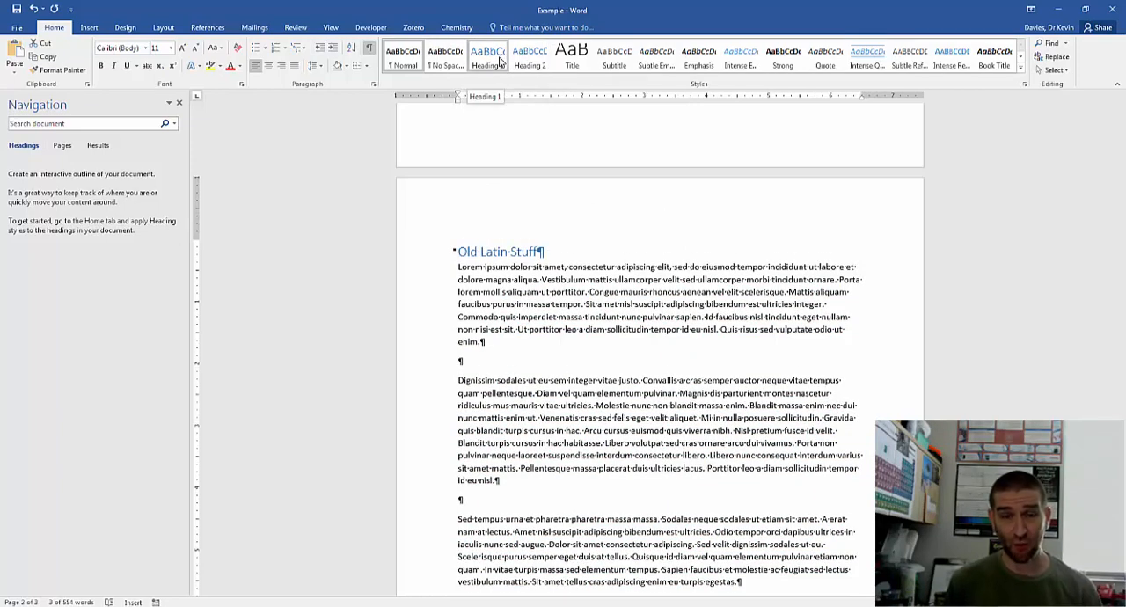
left_click(499, 60)
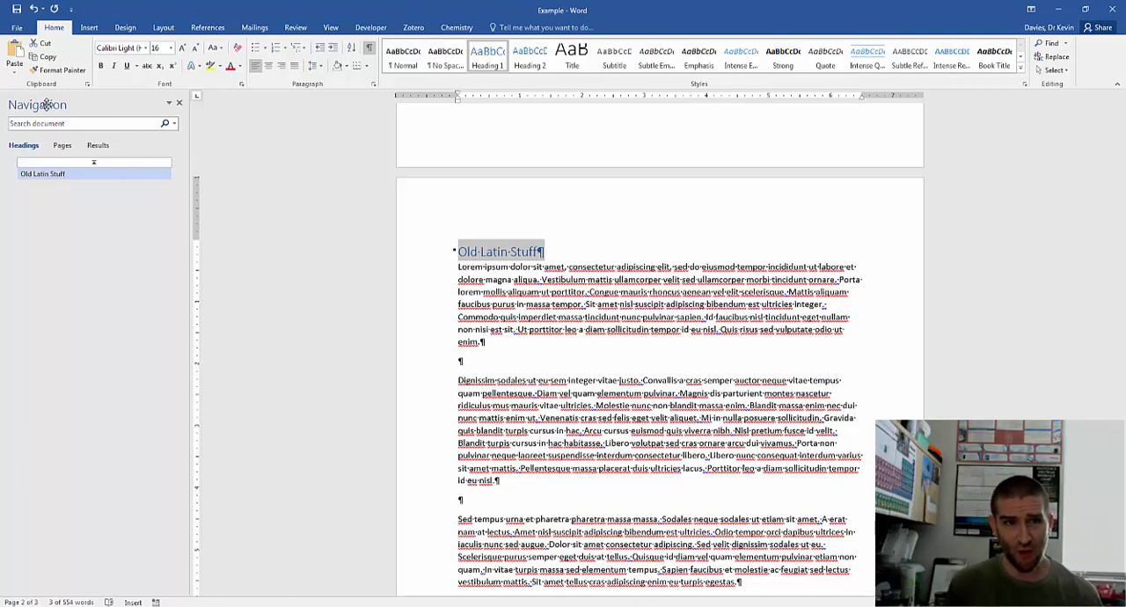
Step: Check the page and results views of the navigation pane, return to its headings, and jump to "Old Latin Stuff"
left_click(170, 104)
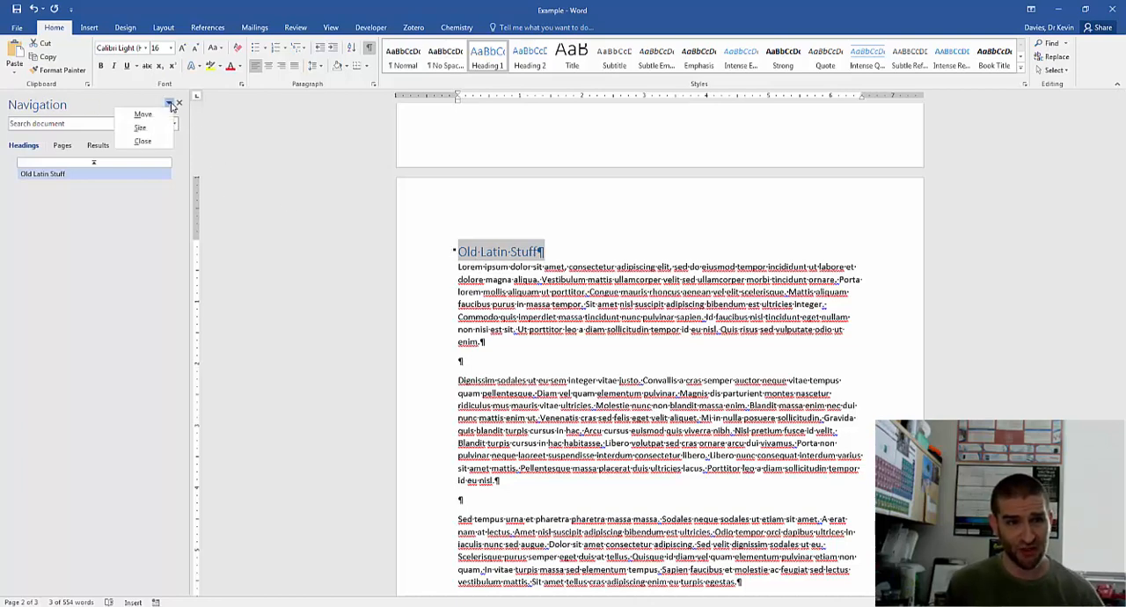
left_click(169, 103)
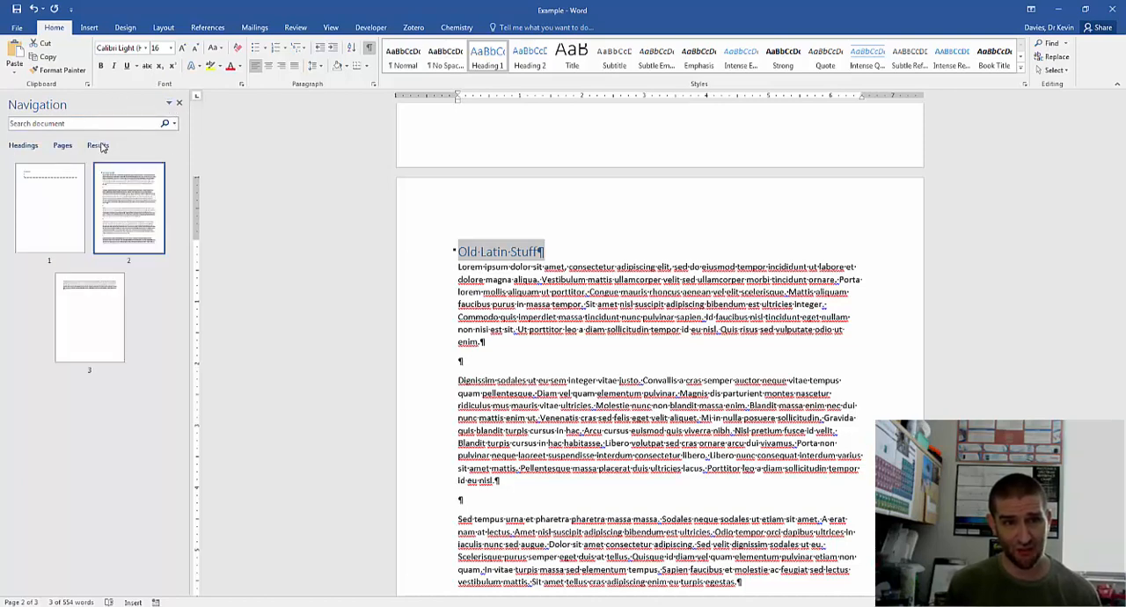
left_click(95, 145)
left_click(23, 145)
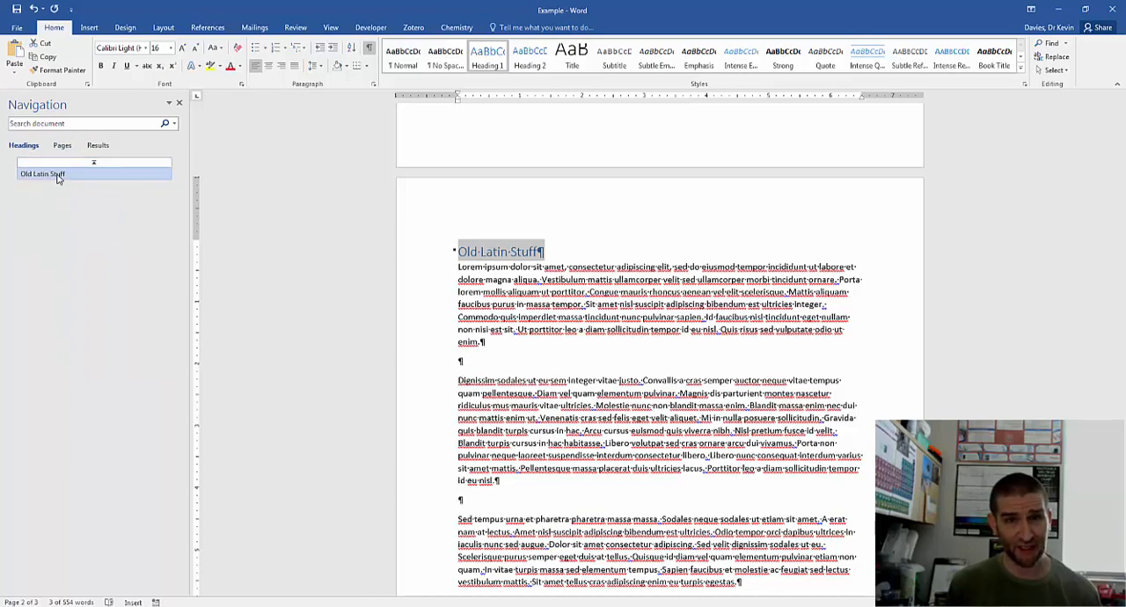
left_click(57, 176)
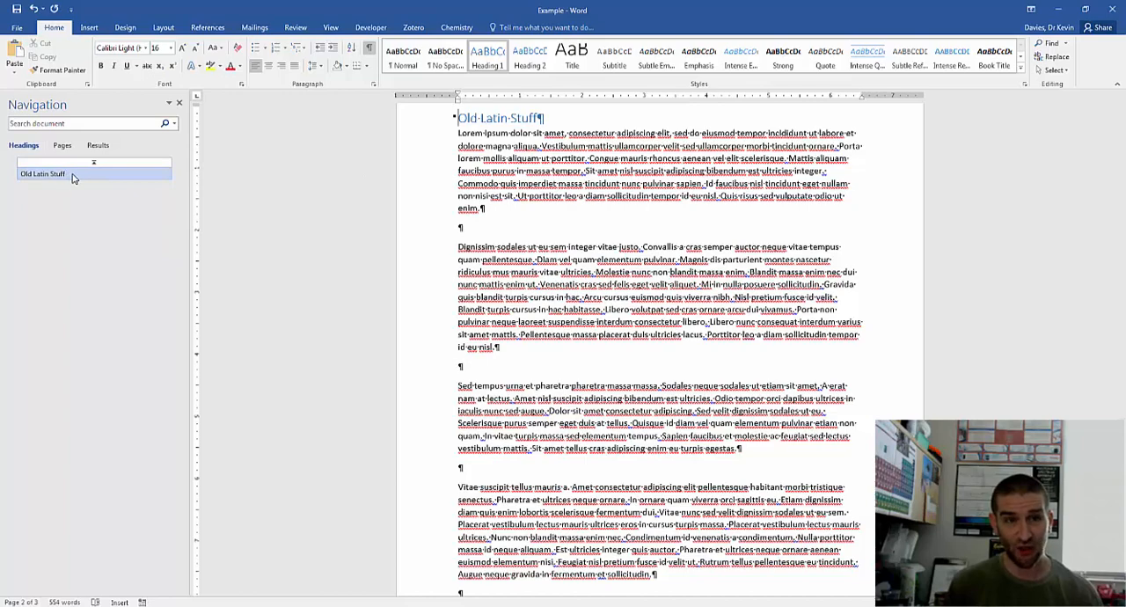
Step: Insert a hyperlinked cross-reference to the heading text of "Old Latin Stuff" in the empty paragraph below "Linking text"
scroll(483, 164, "up", 5)
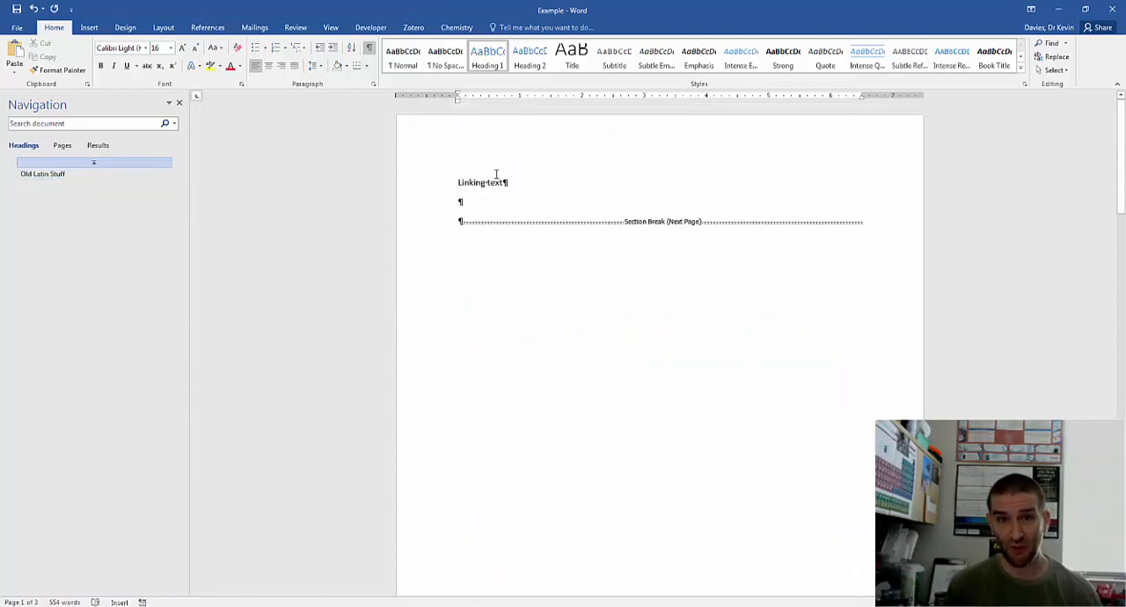
left_click_drag(505, 182, 457, 183)
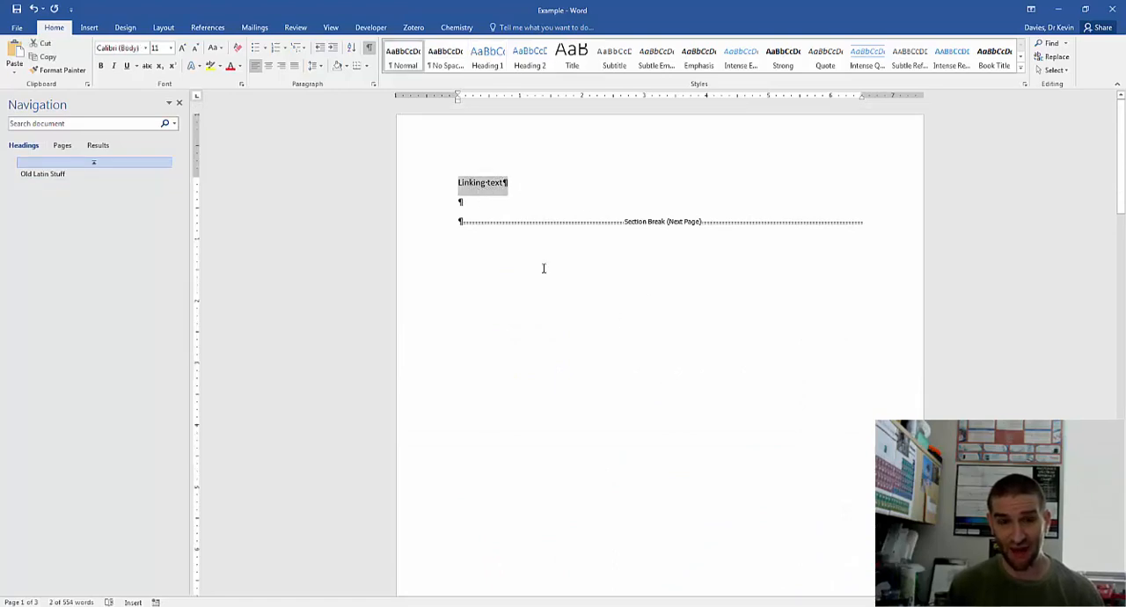
left_click(476, 206)
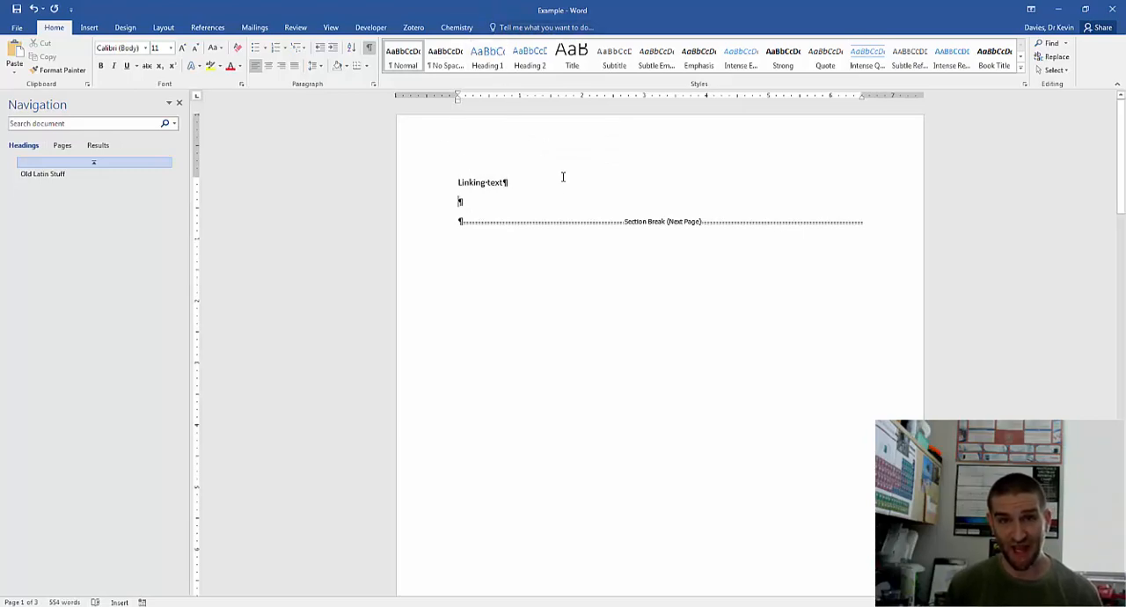
scroll(633, 232, "down", 10)
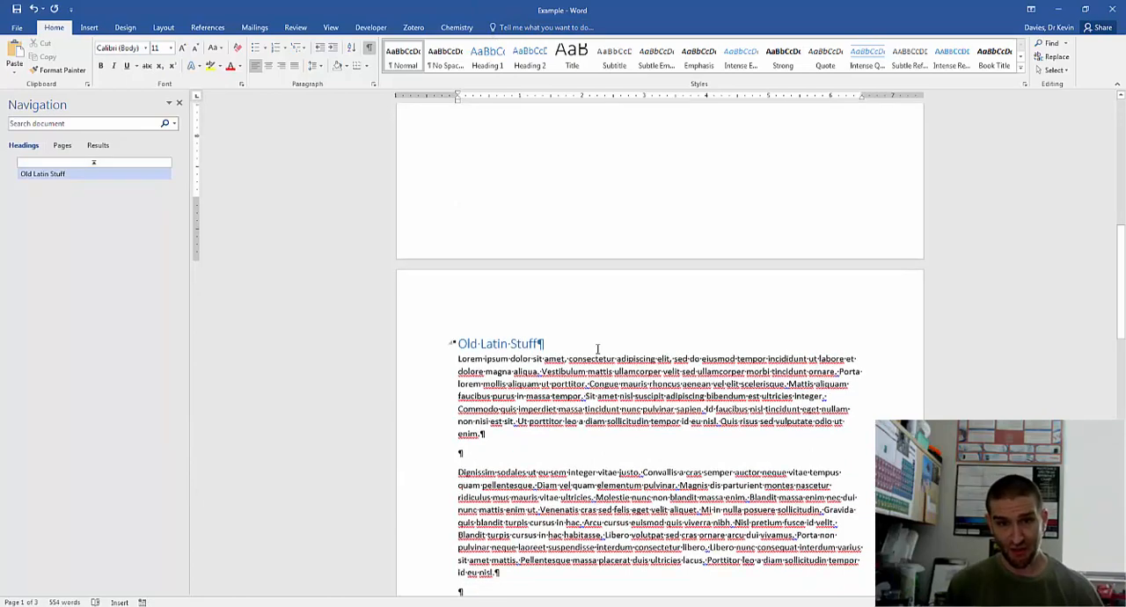
scroll(598, 317, "up", 10)
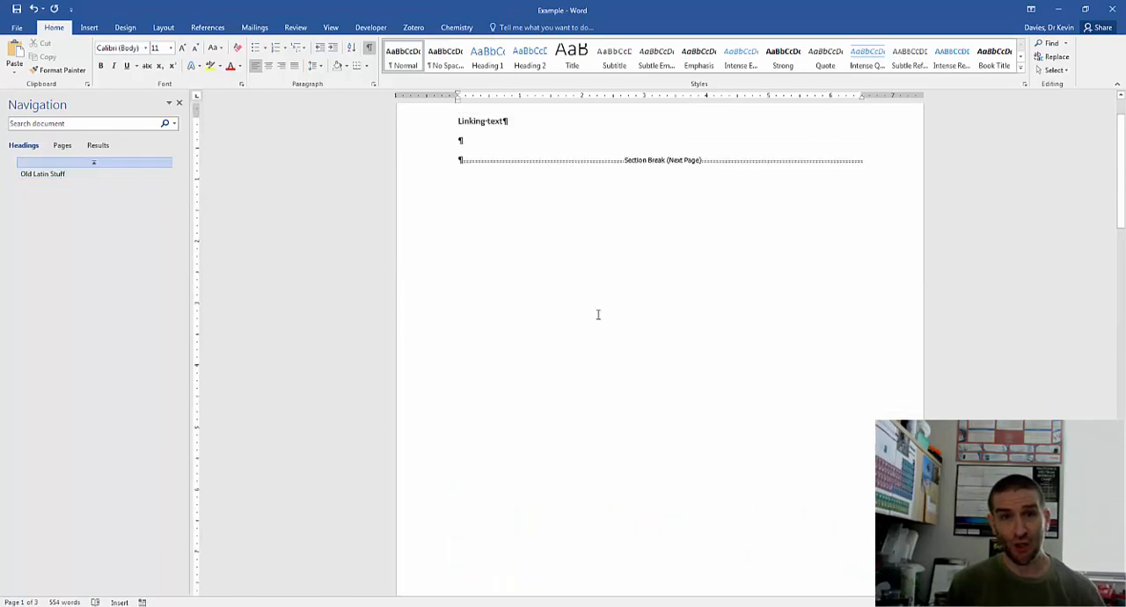
scroll(597, 314, "up", 1)
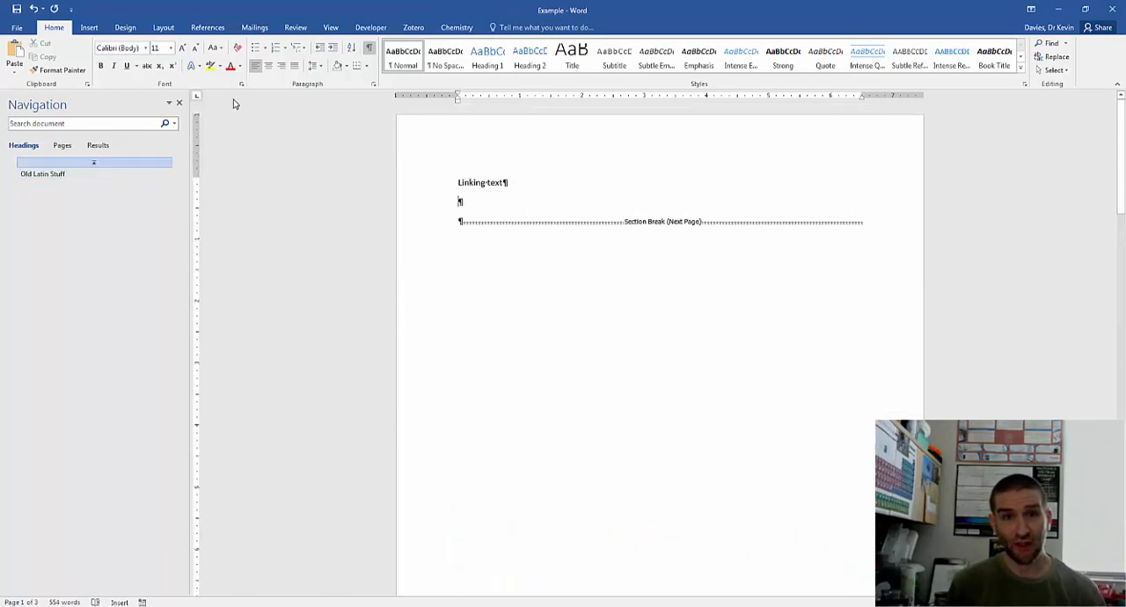
left_click(211, 27)
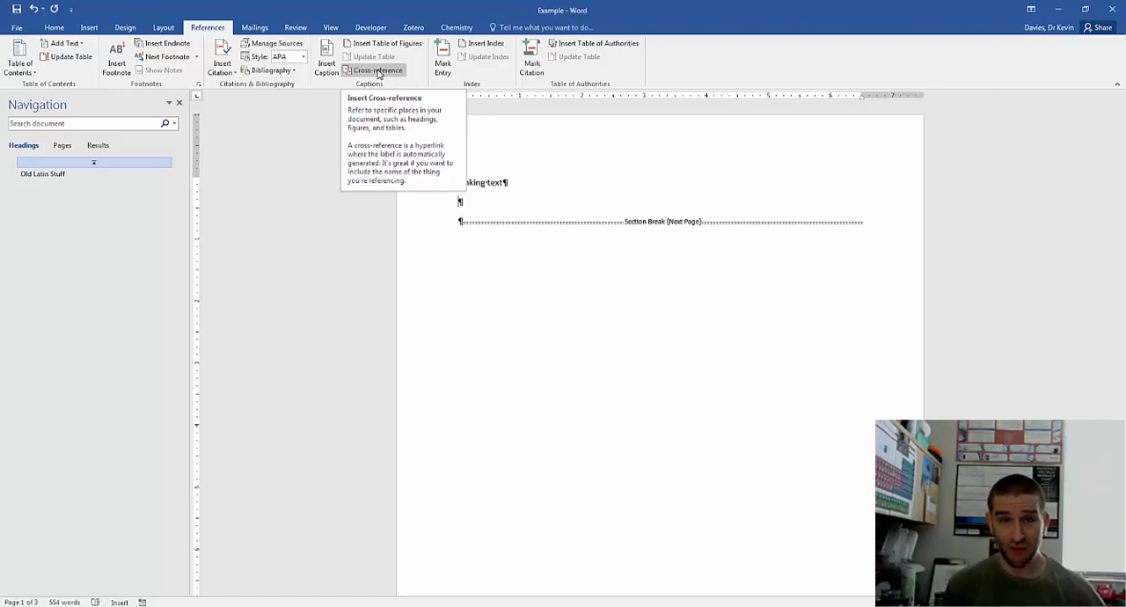
left_click(379, 71)
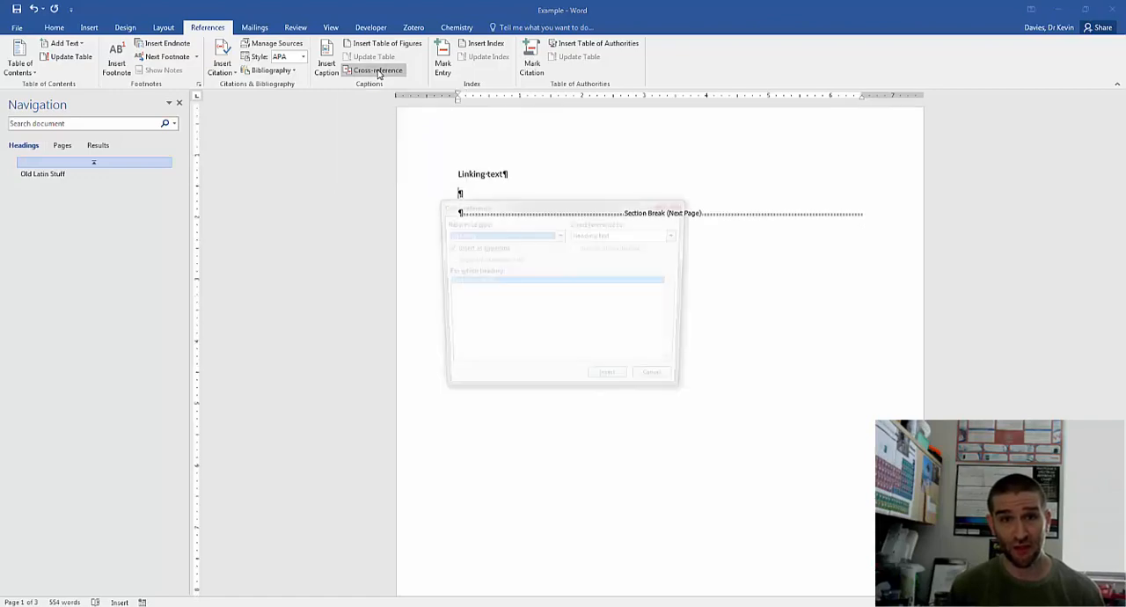
left_click(484, 236)
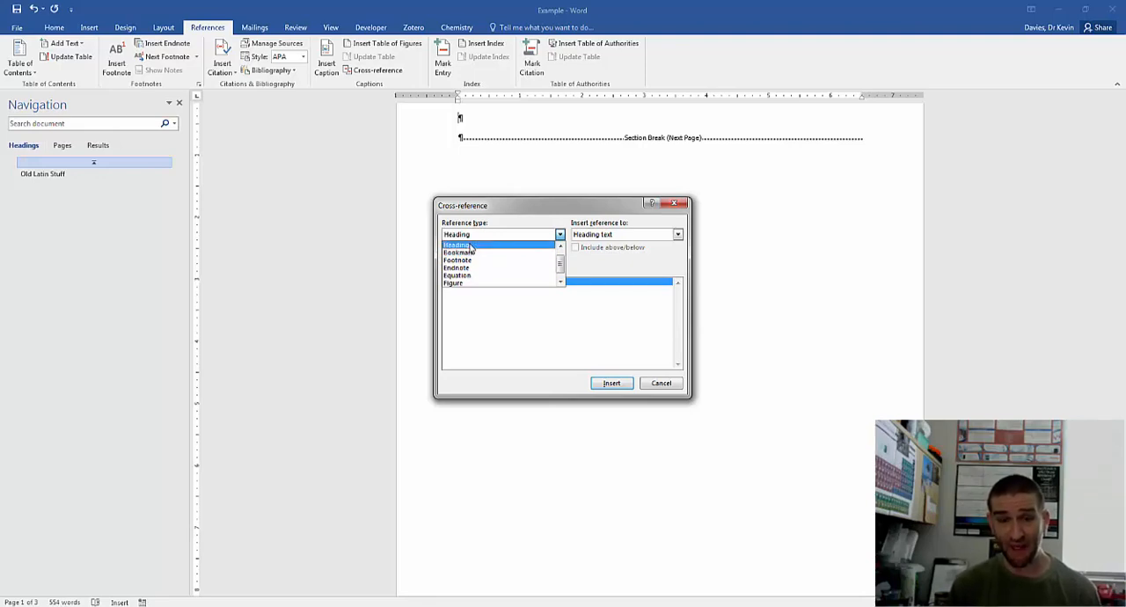
left_click(472, 245)
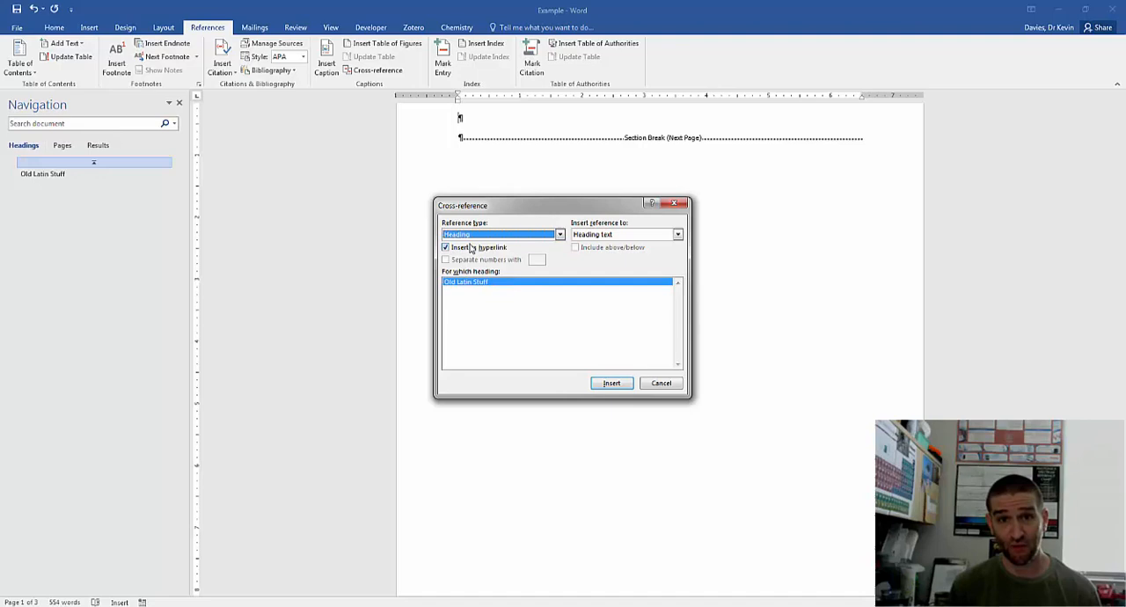
left_click(621, 236)
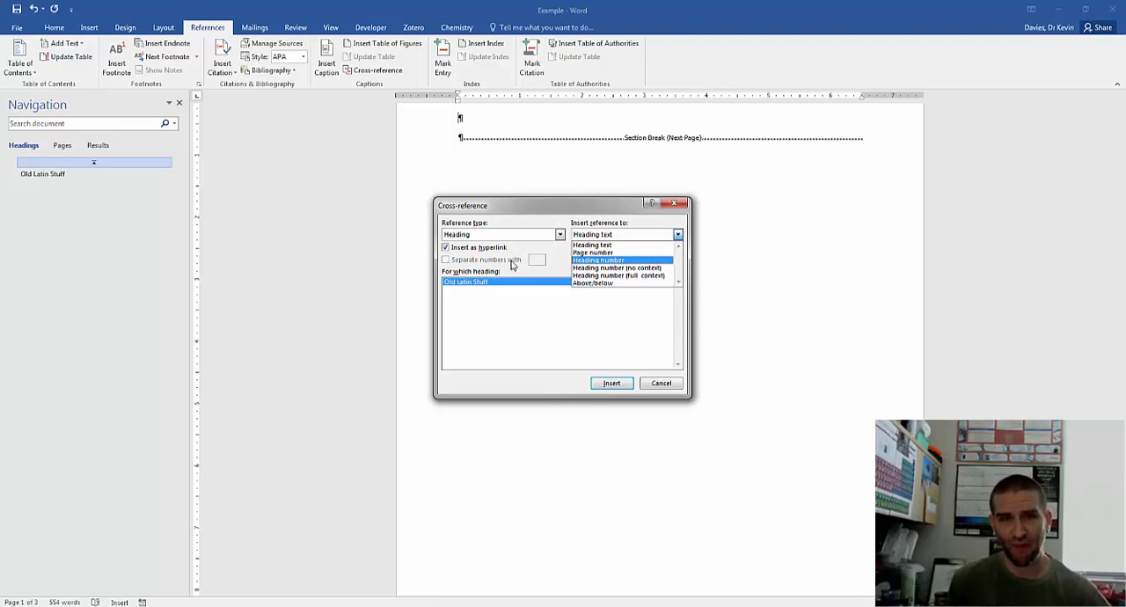
left_click(515, 317)
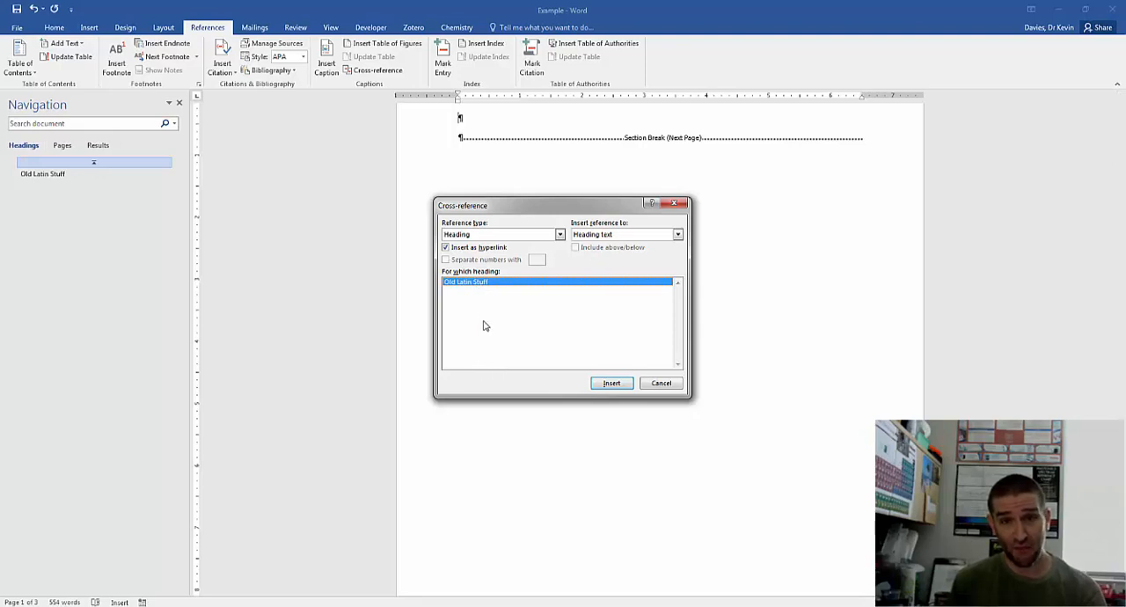
left_click(611, 385)
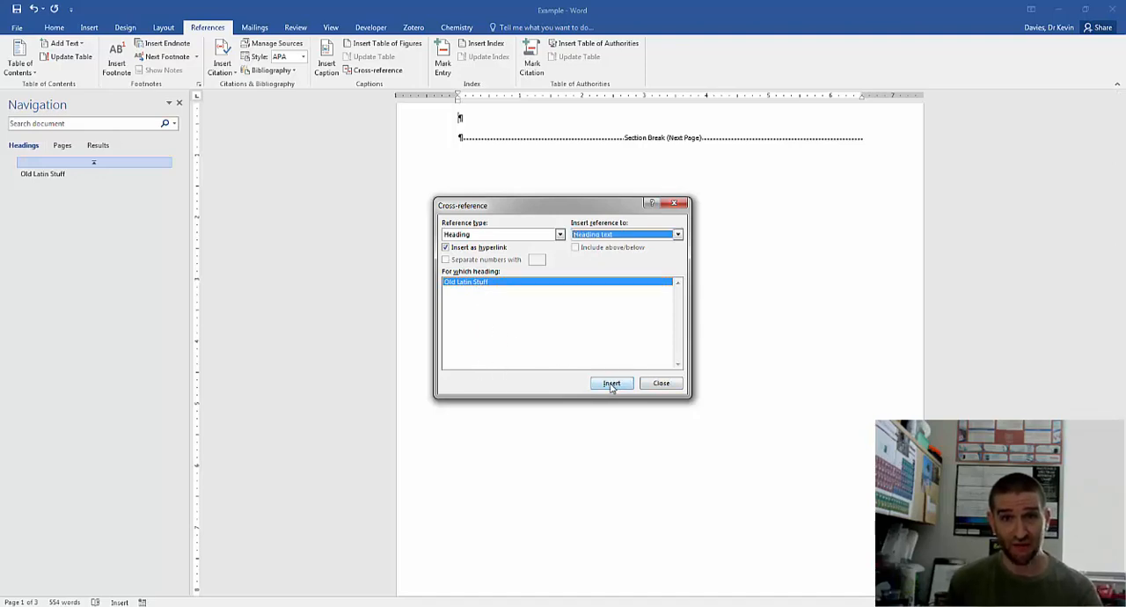
left_click(669, 387)
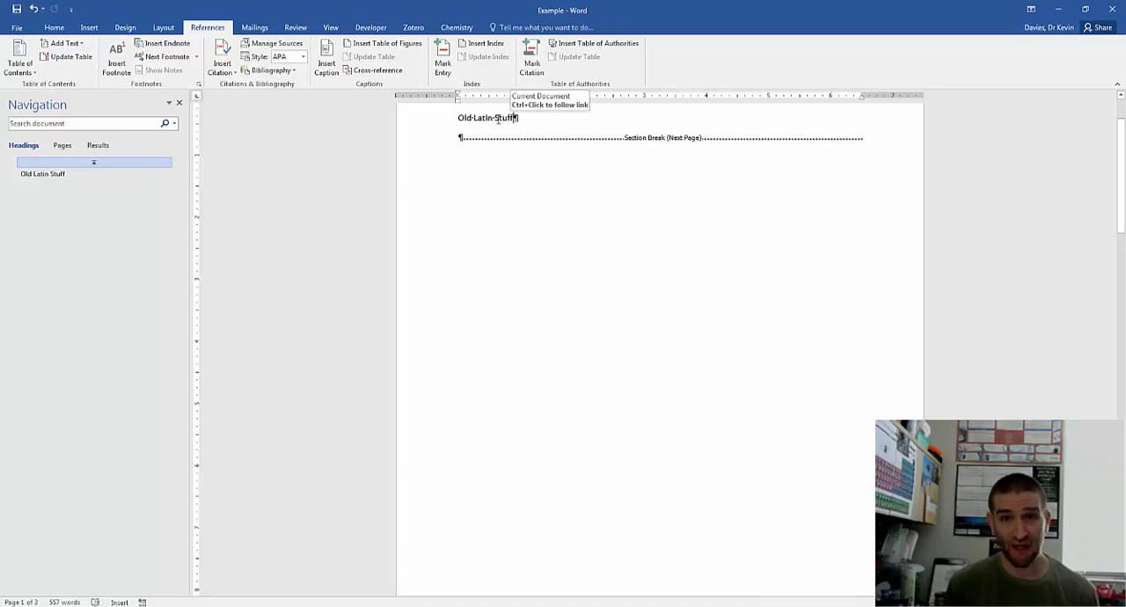
Step: Follow the "Old Latin Stuff" cross-reference to test its link, and return to "Linking text" on the first page
left_click(498, 119, "ctrl")
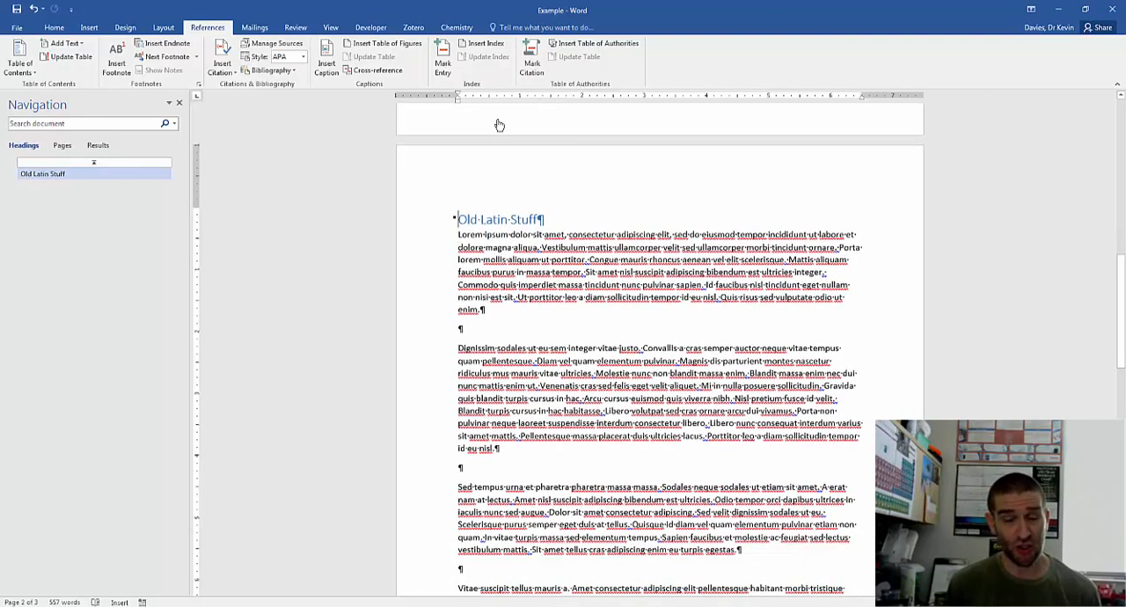
scroll(499, 118, "up", 10)
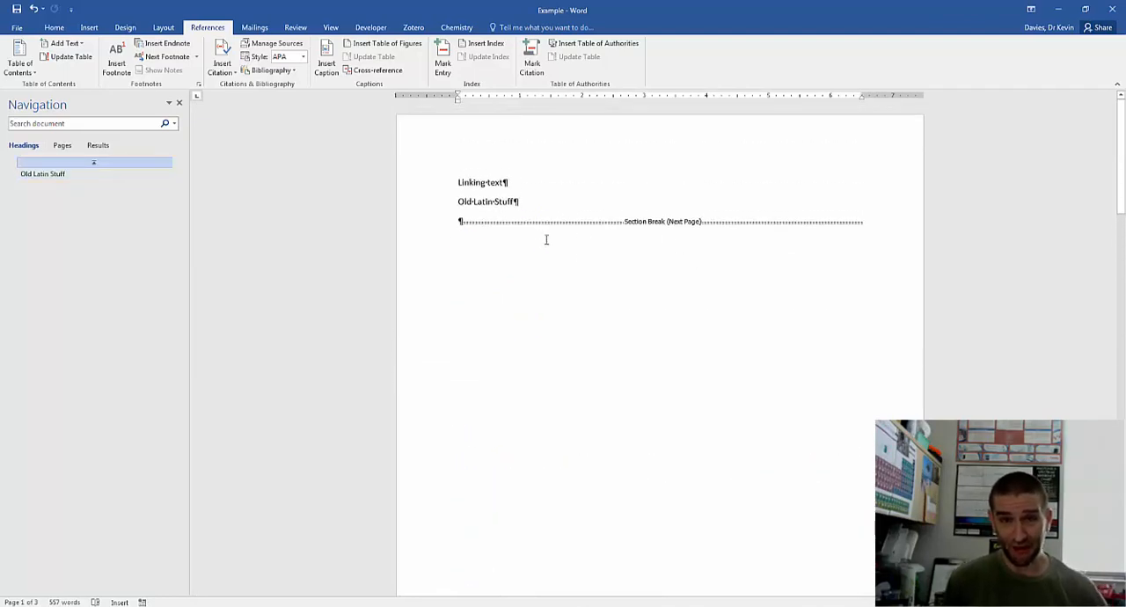
left_click(493, 182)
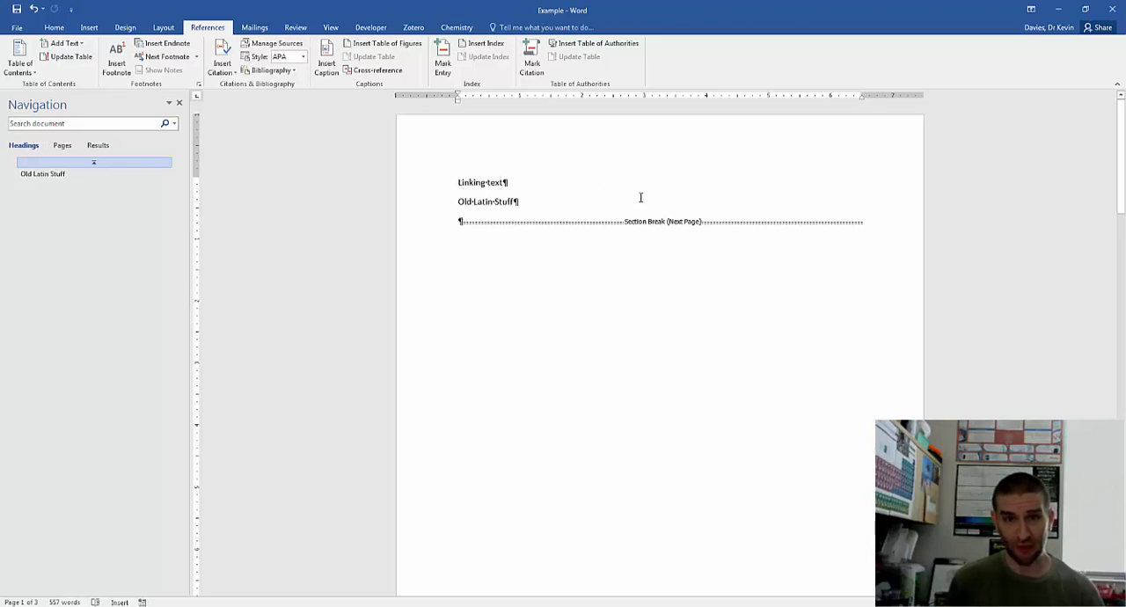
right_click(480, 187)
key("Escape")
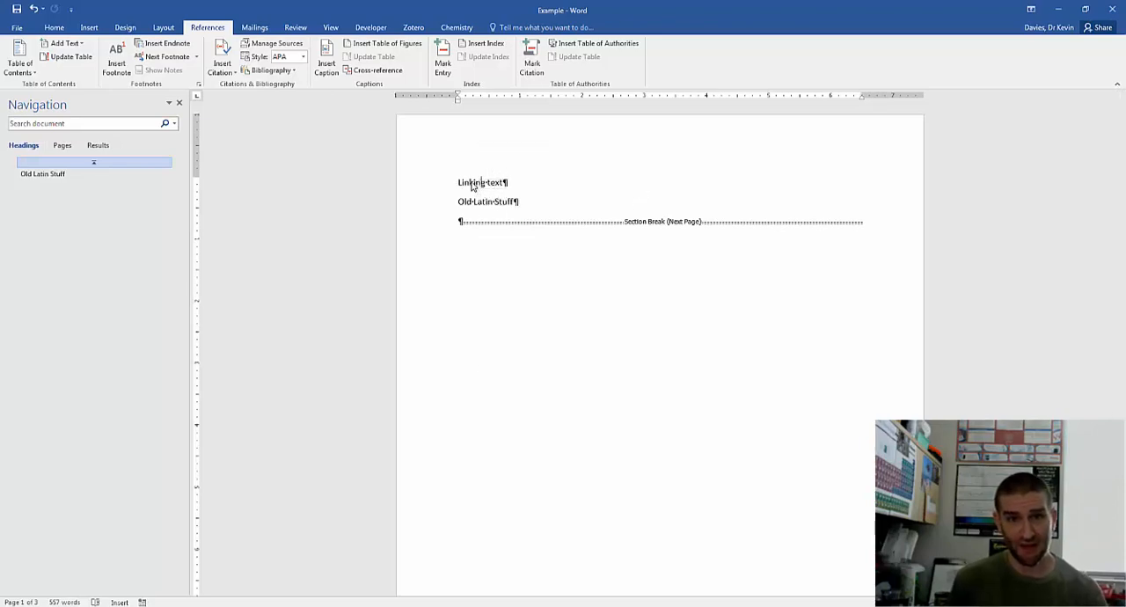
Step: Toggle the field code of the "Old Latin Stuff" cross-reference to inspect it, restore its text, and compare it with the linked heading
left_click(461, 204)
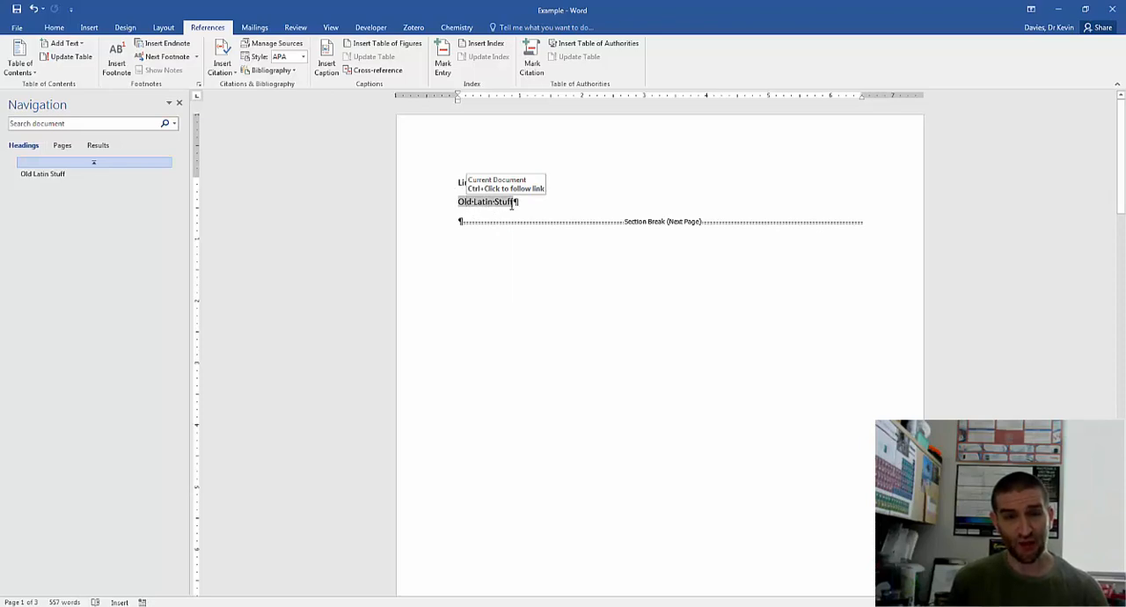
right_click(508, 204)
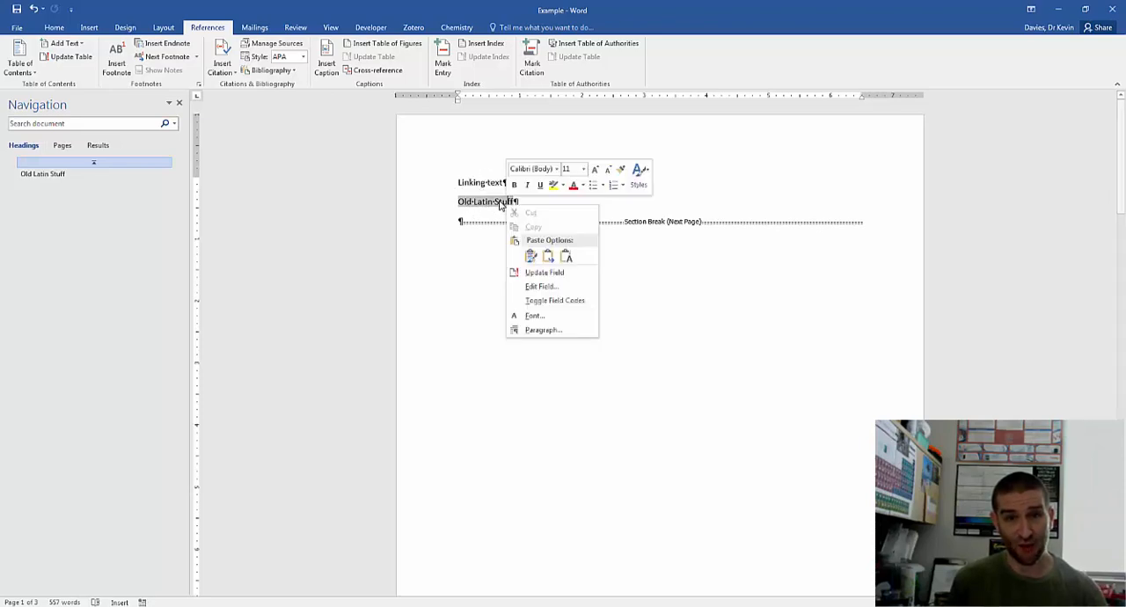
left_click(545, 300)
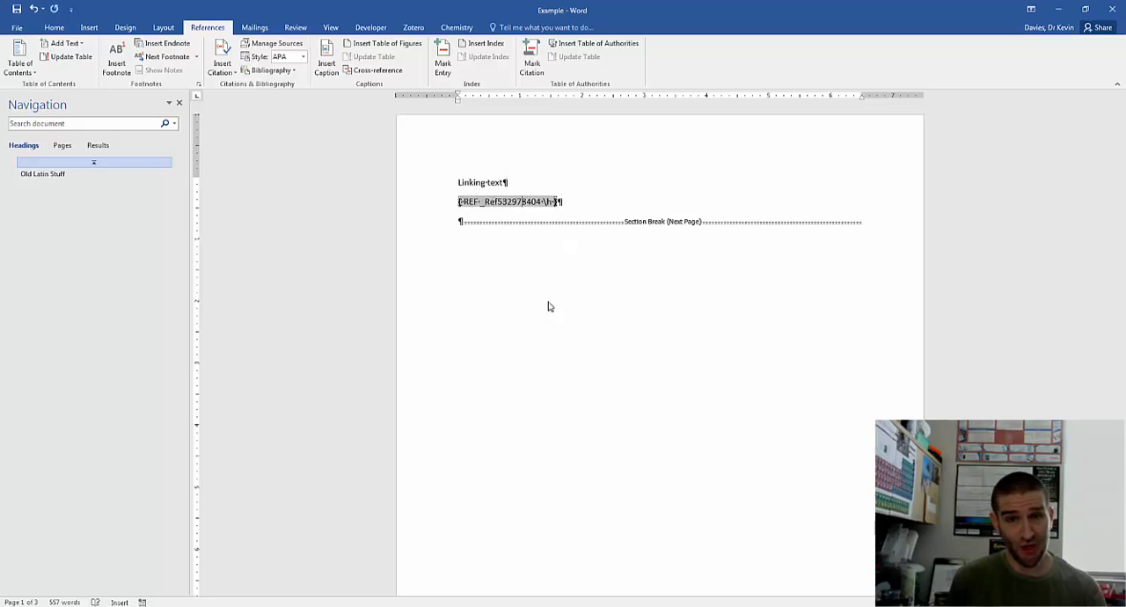
right_click(541, 203)
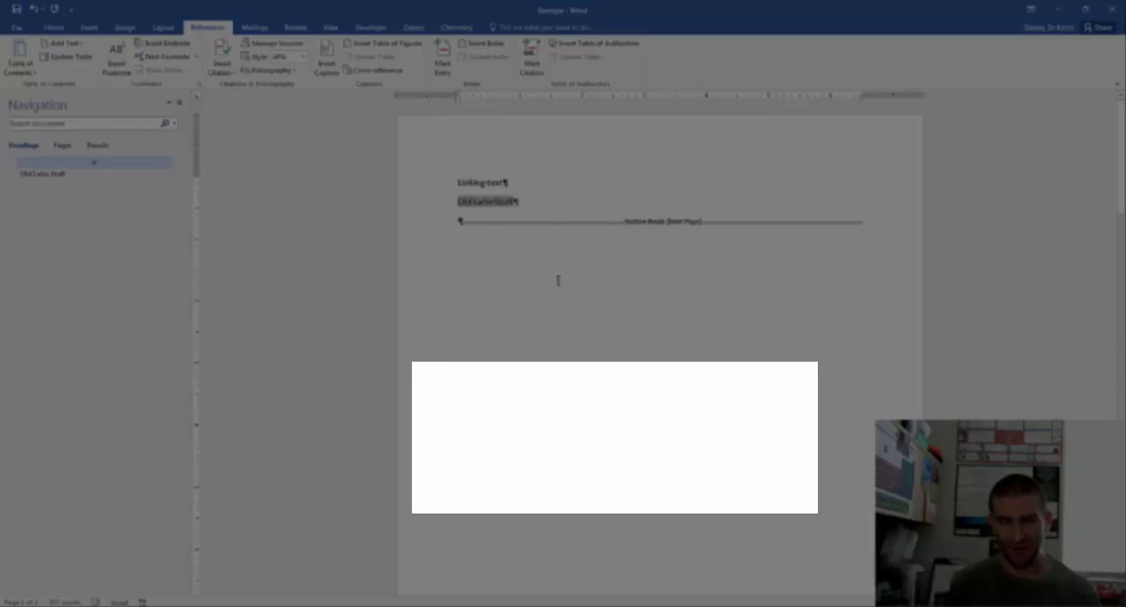
left_click(527, 206)
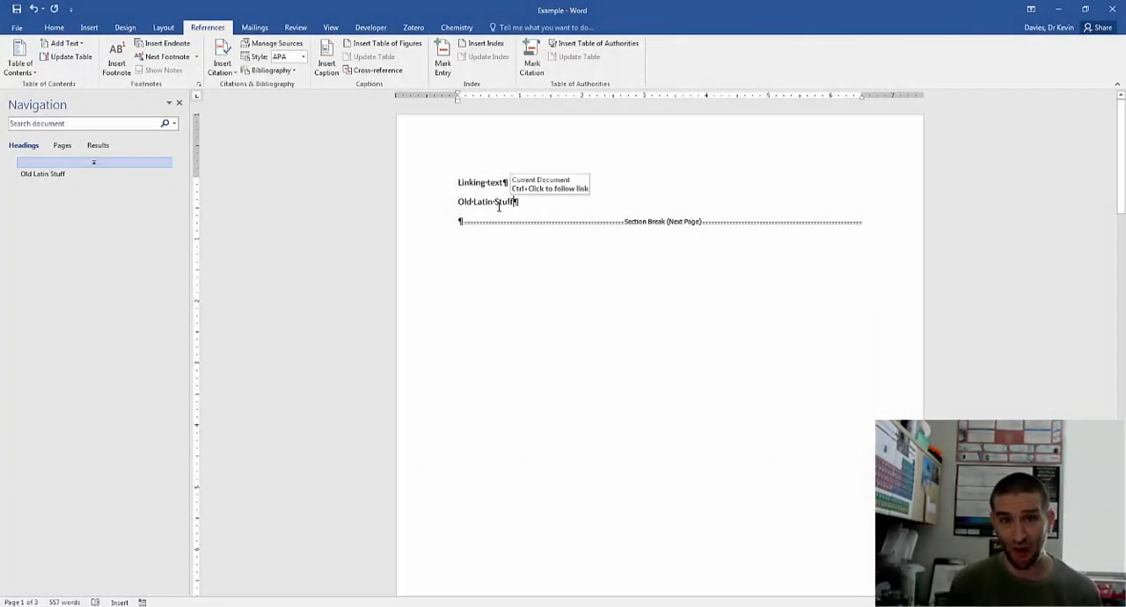
scroll(540, 364, "down", 10)
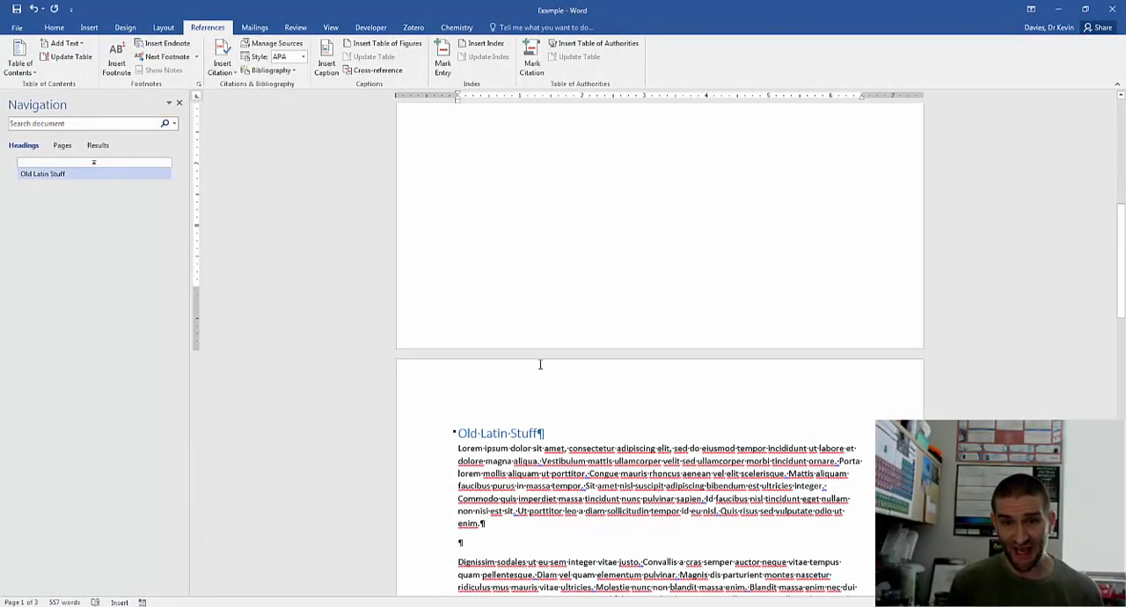
scroll(540, 365, "up", 5)
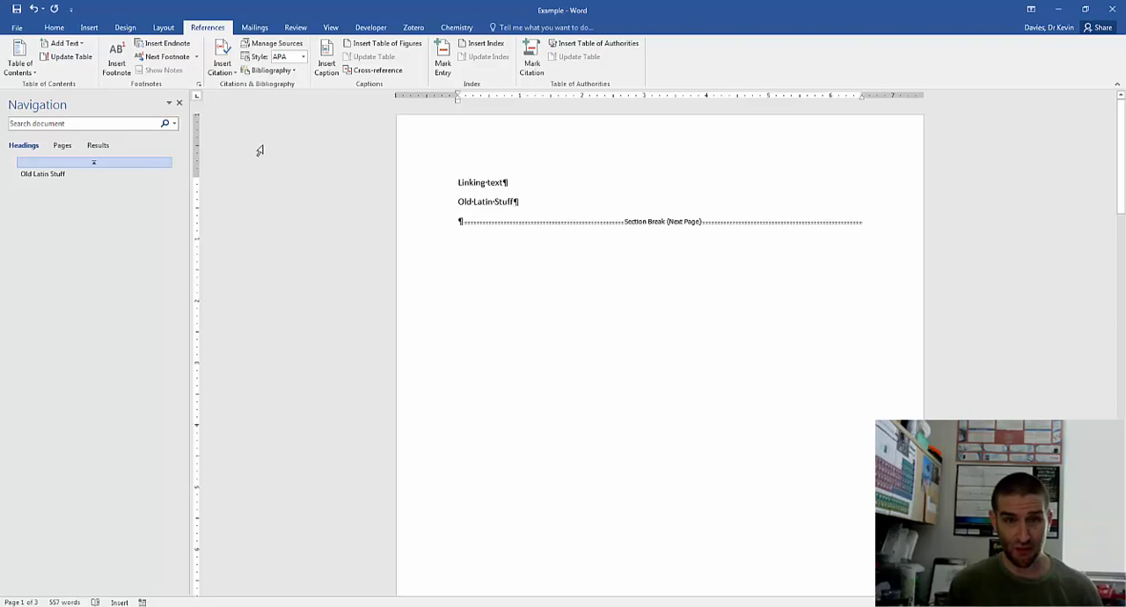
Step: Save the document as the PDF "Example" in the Temp folder, with bookmarks created from headings and the file opened after publishing
key("F12")
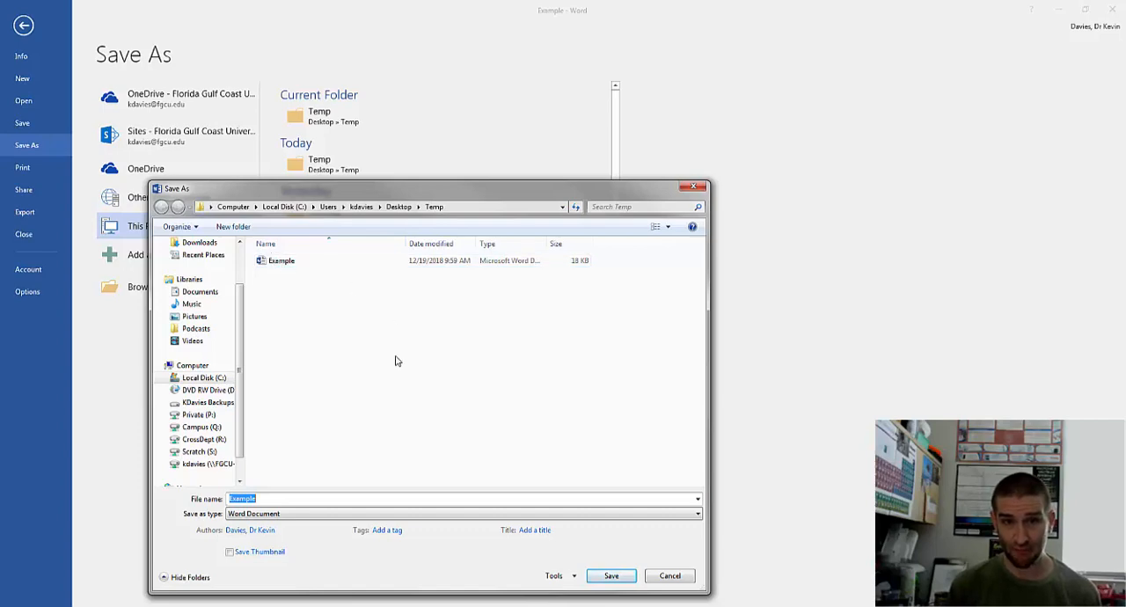
left_click(334, 517)
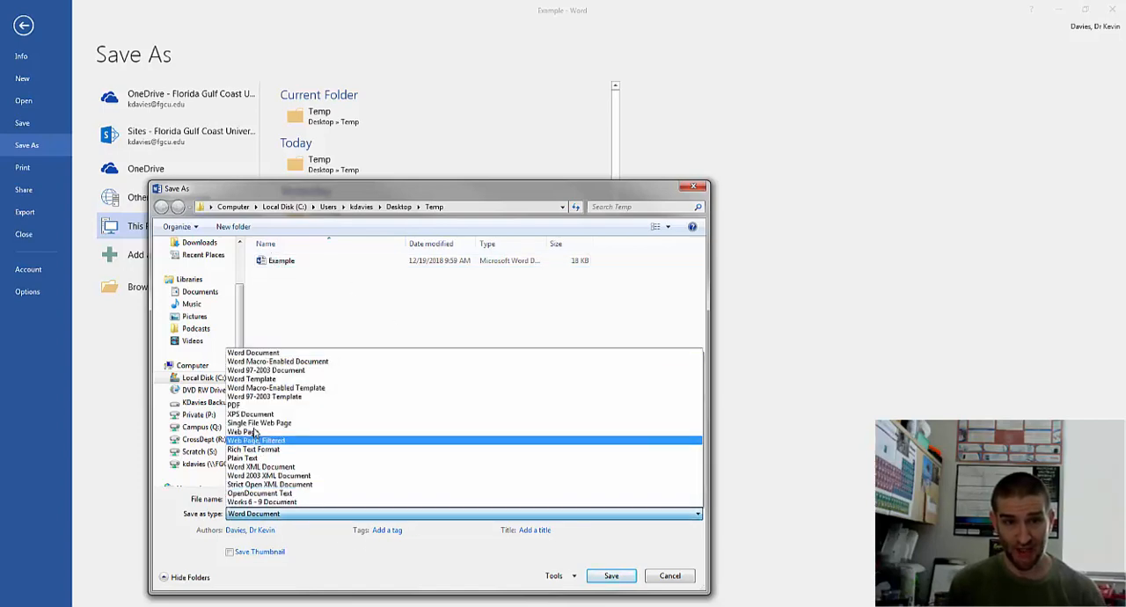
left_click(247, 406)
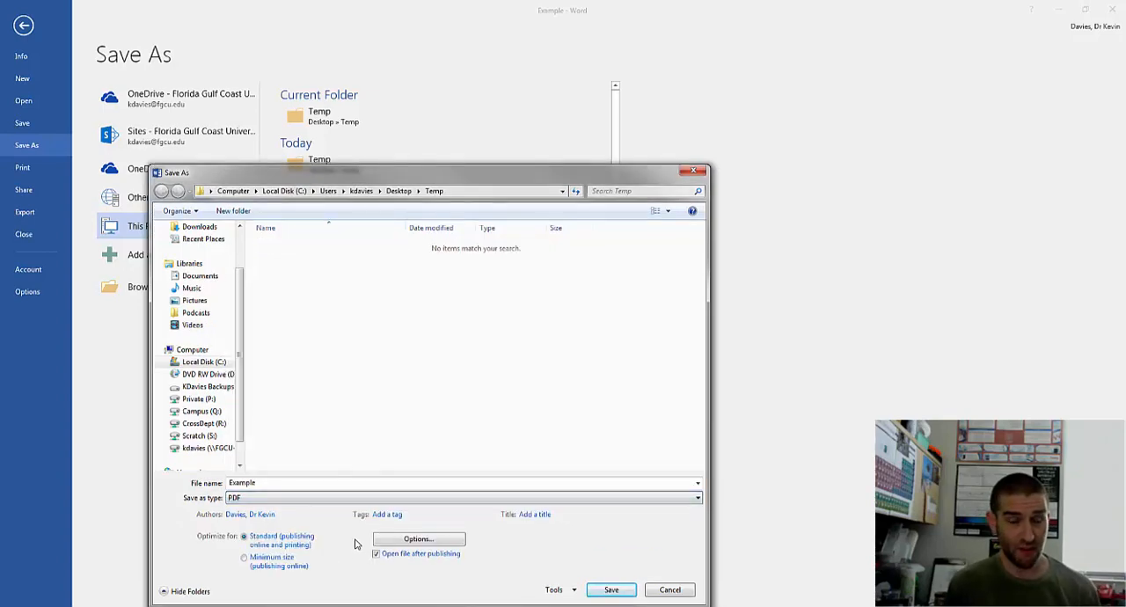
left_click(421, 540)
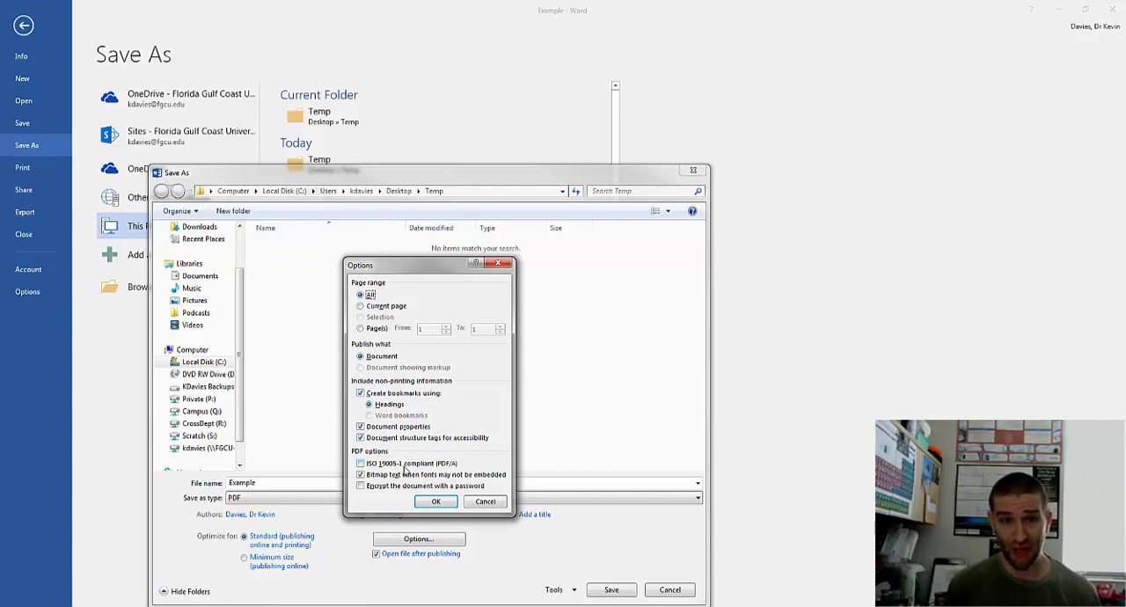
left_click(437, 501)
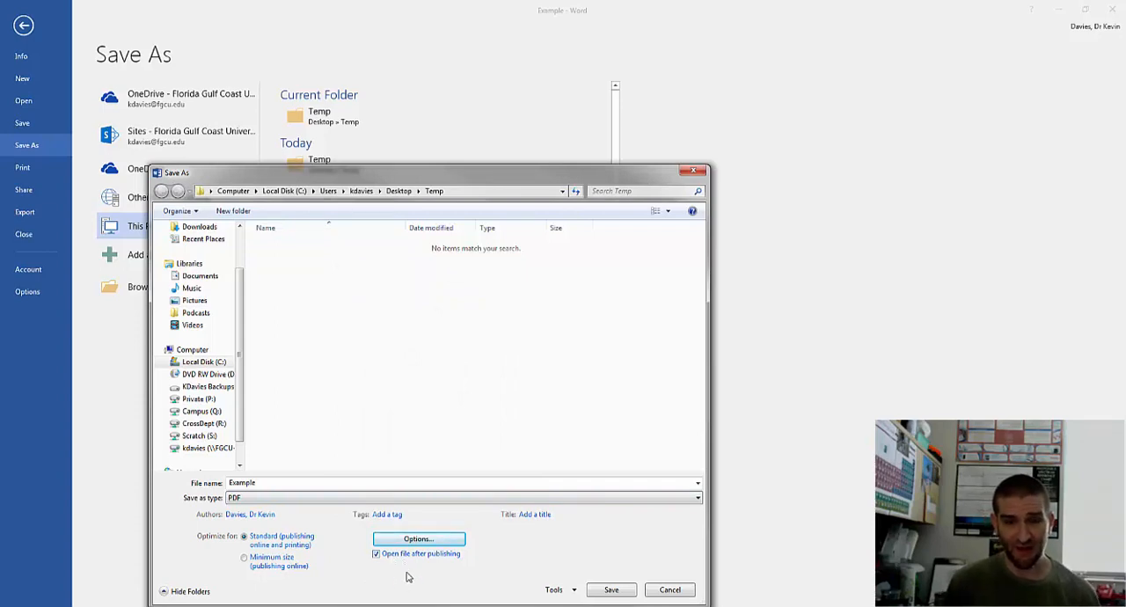
left_click(611, 591)
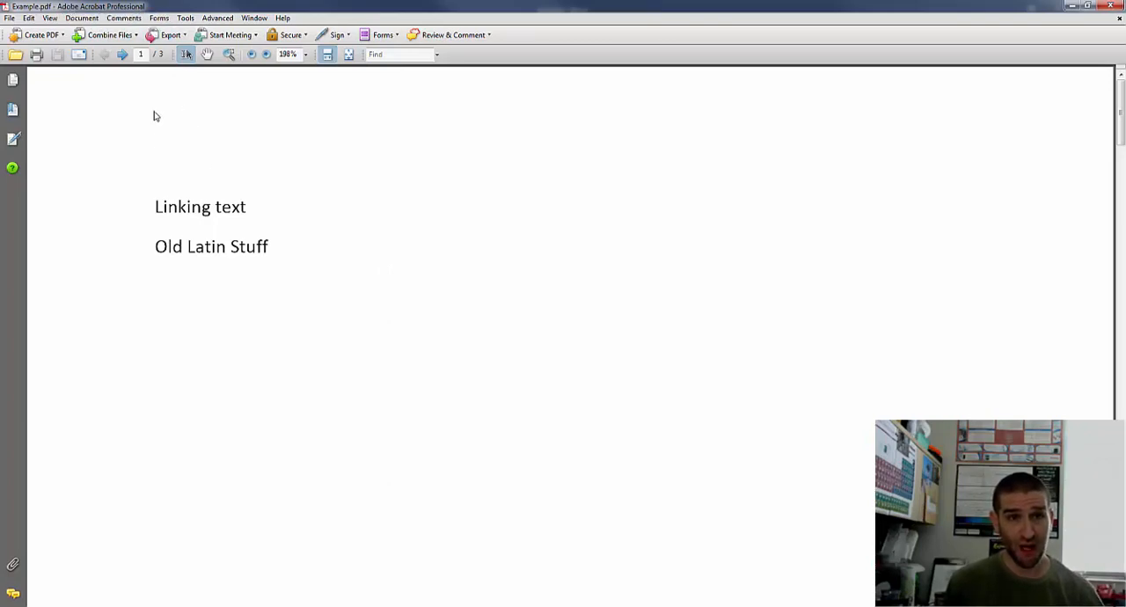
Step: Check the version information of Adobe Acrobat, where the PDF is open, and dismiss it
left_click(283, 18)
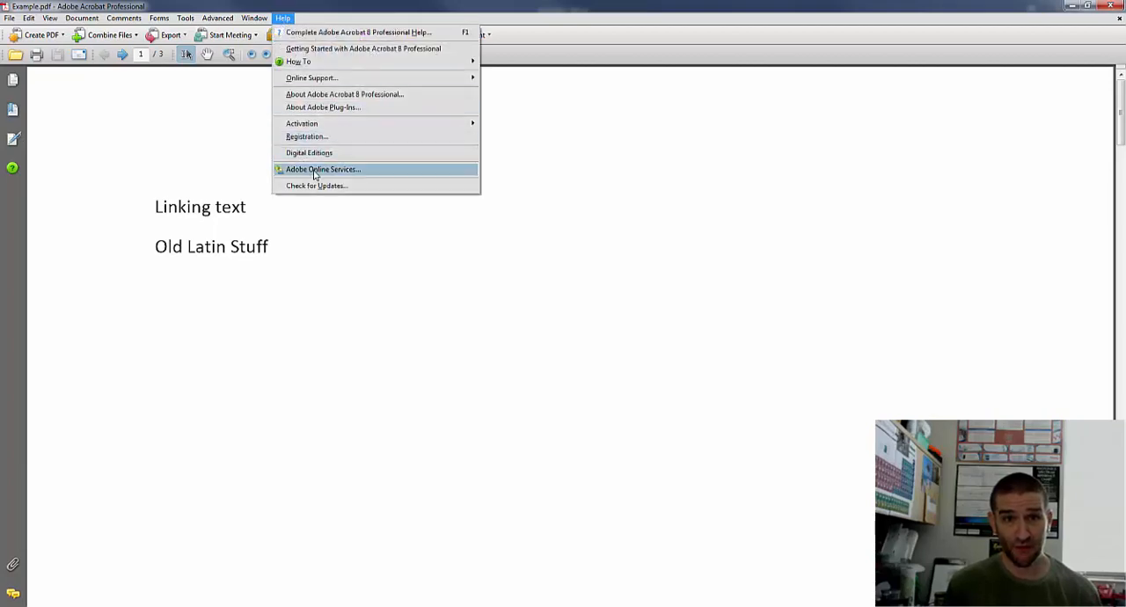
left_click(324, 96)
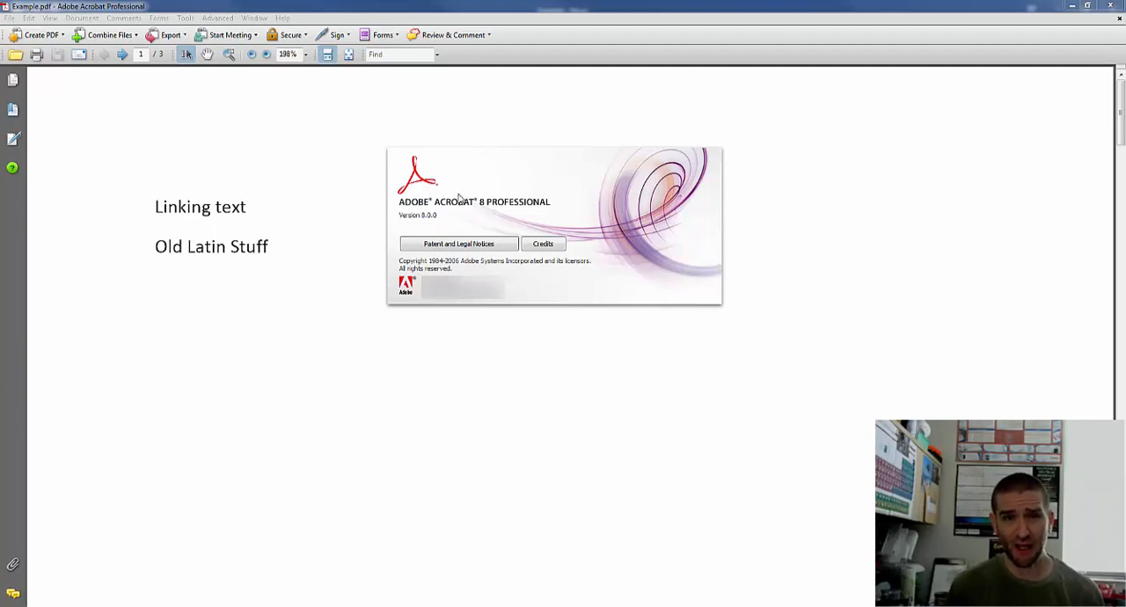
left_click(390, 132)
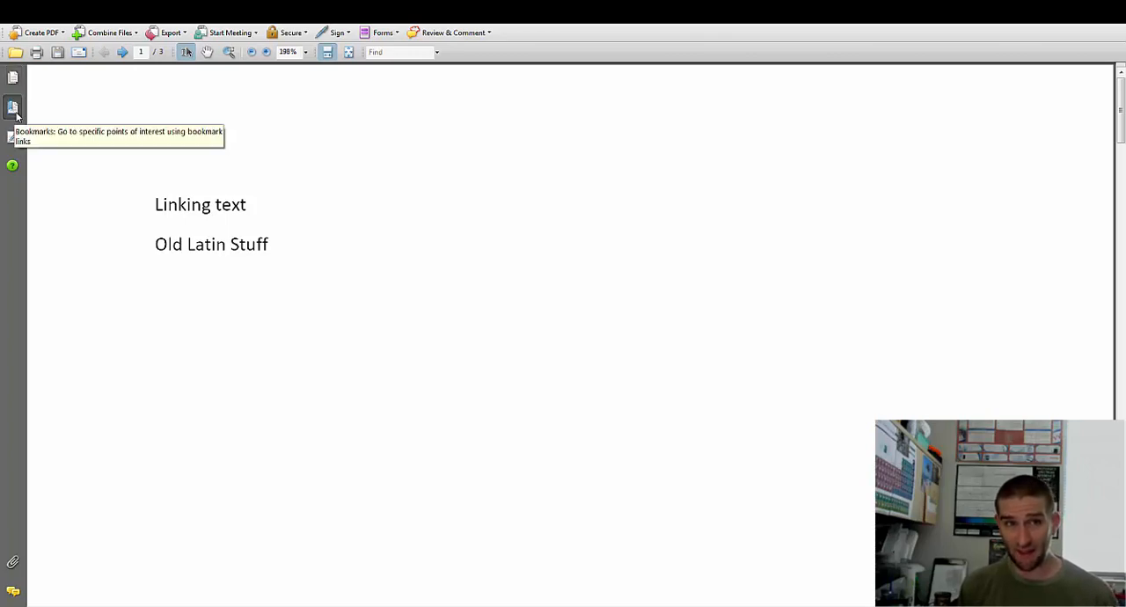
Step: Display the PDF's bookmarks and jump to the "Old Latin Stuff" heading through its bookmark
left_click(14, 111)
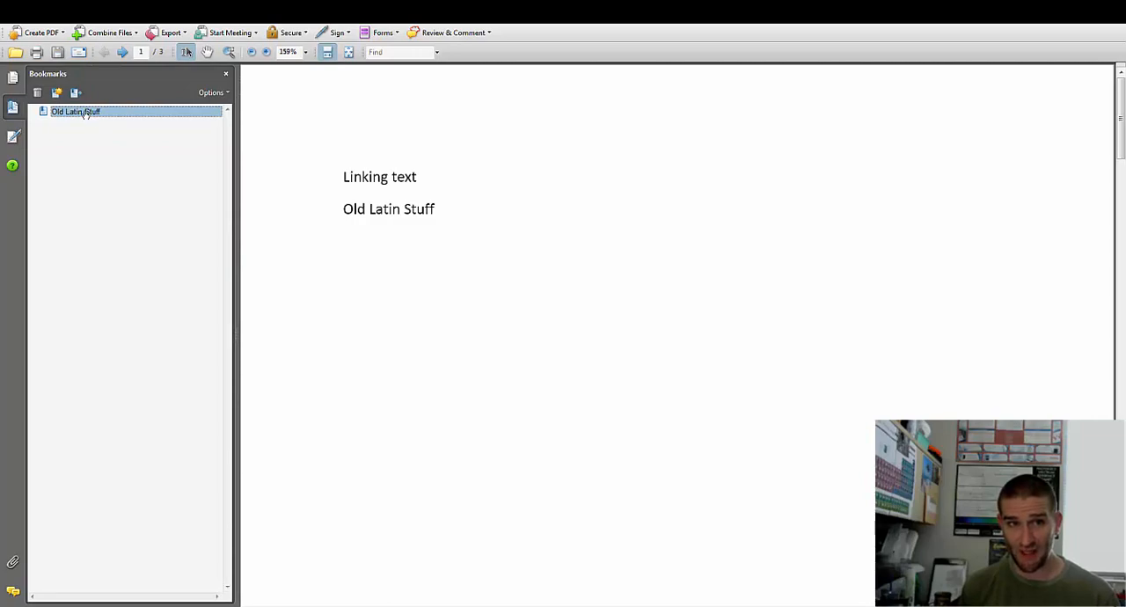
left_click(85, 113)
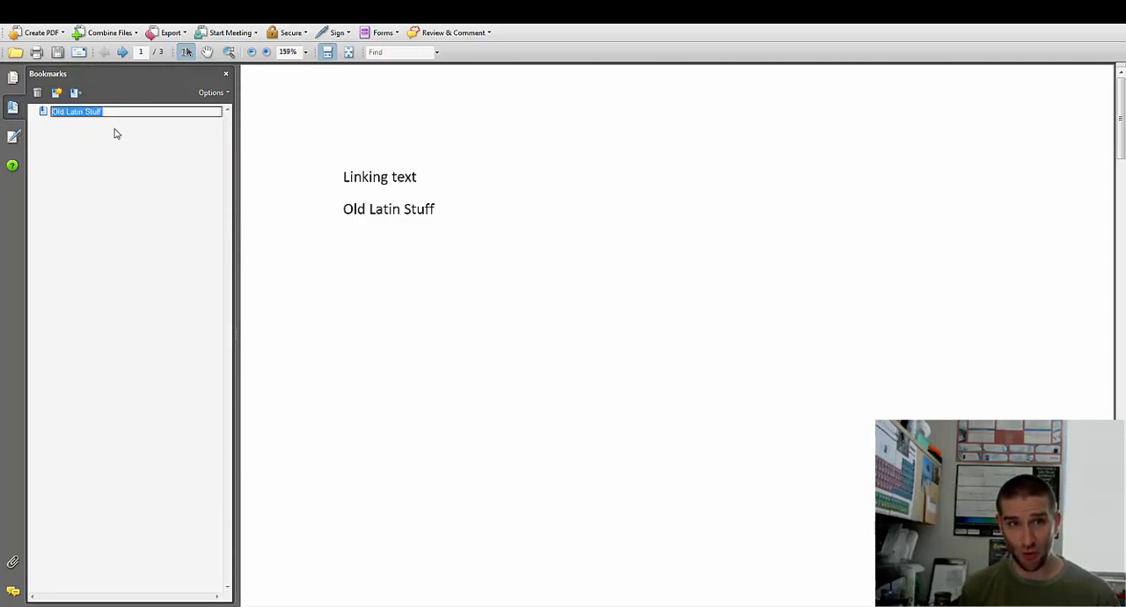
key("Return")
left_click(42, 114)
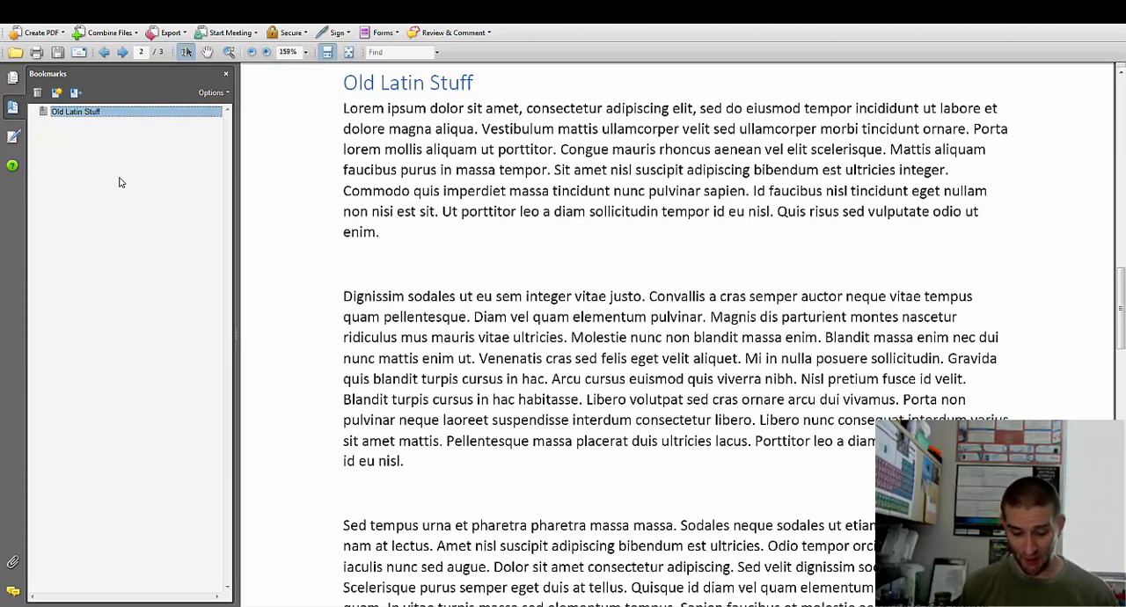
Step: Test the "Old Latin Stuff" text link from the first page of the PDF, and go back to that page
key("Home")
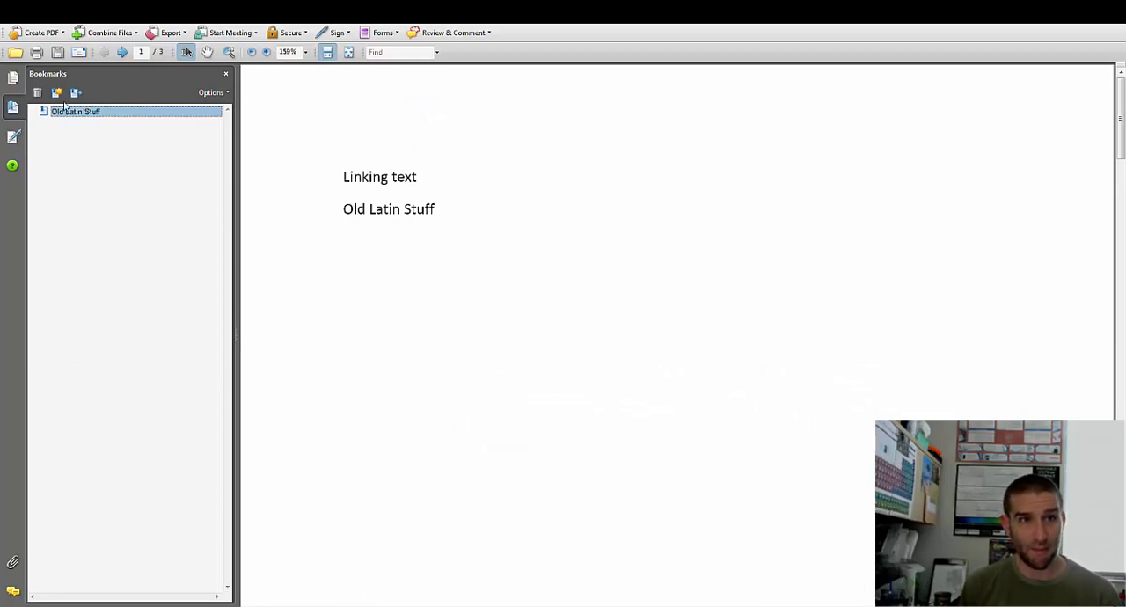
left_click(387, 215)
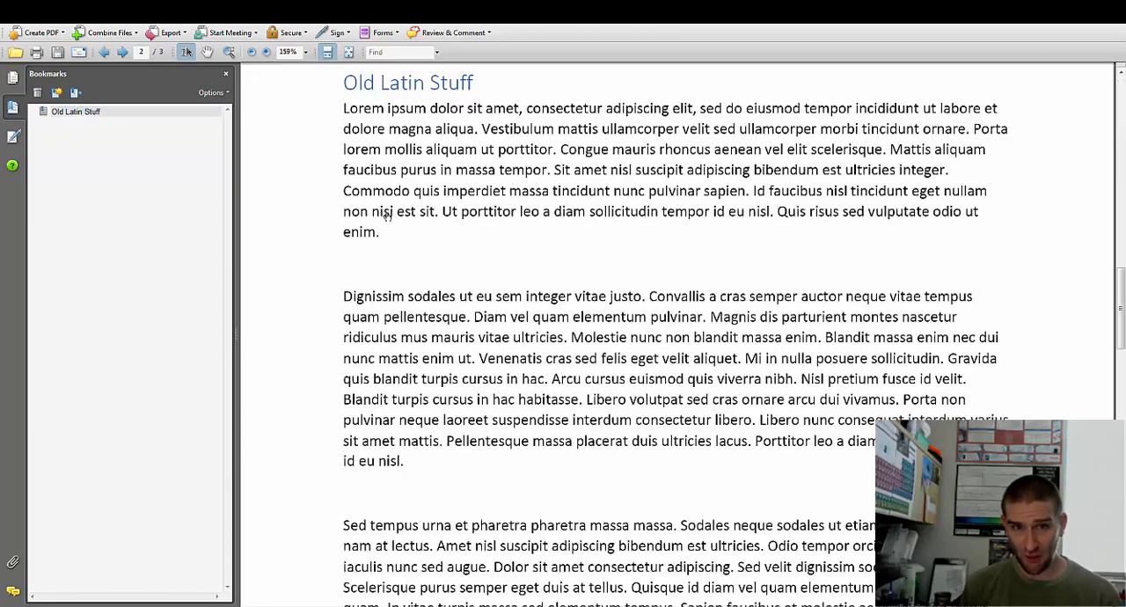
key("alt+Left")
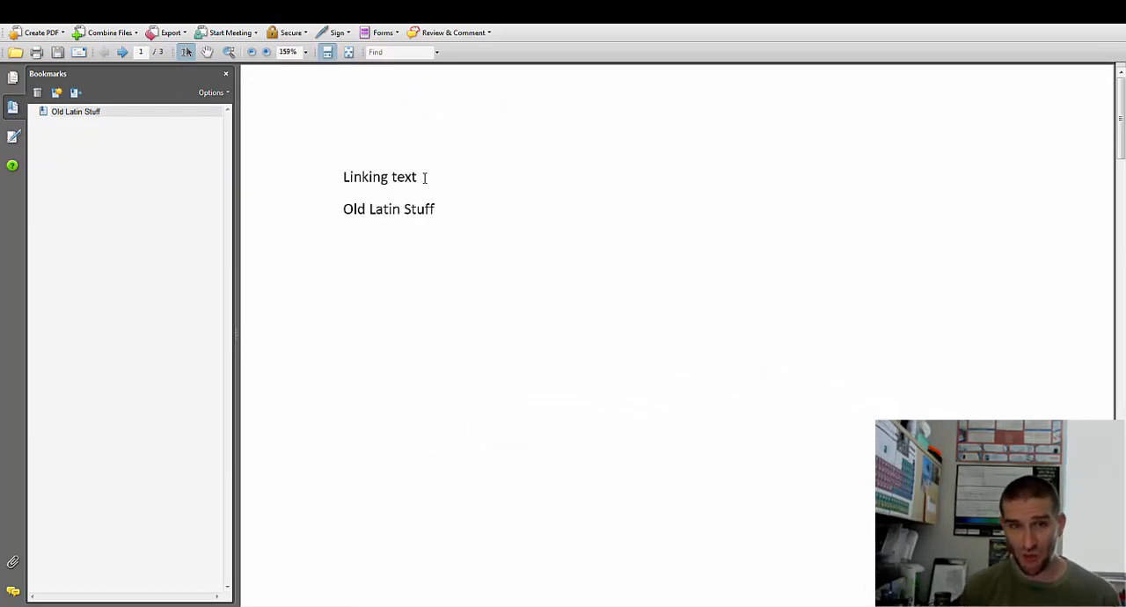
Step: Start creating a link on the first page's "Linking text" as an invisible rectangle that goes to a page view
left_click_drag(424, 178, 343, 177)
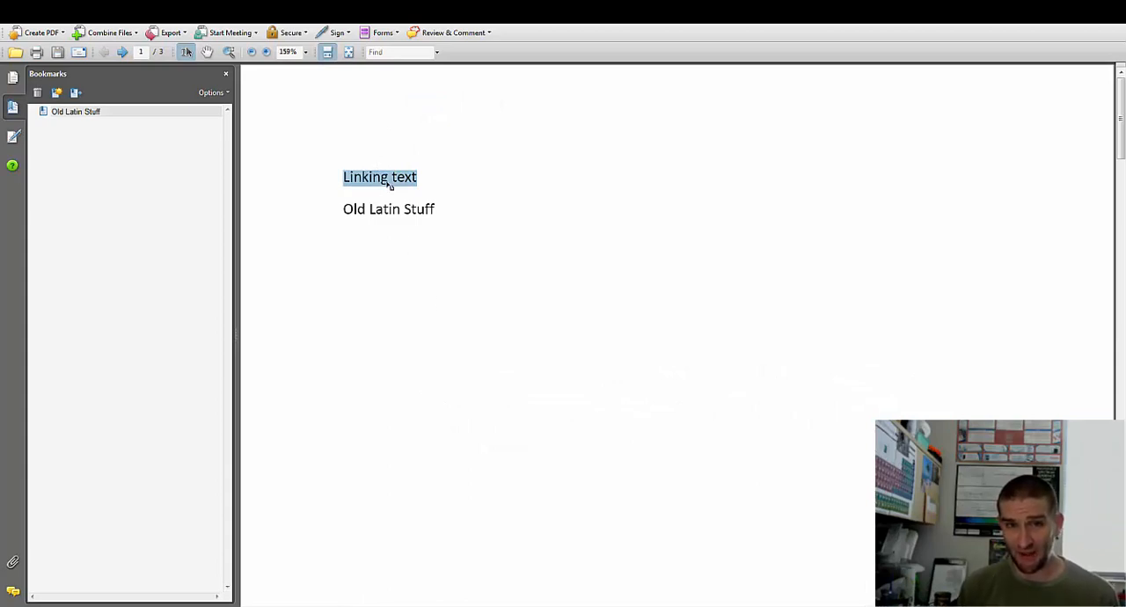
left_click_drag(389, 184, 410, 205)
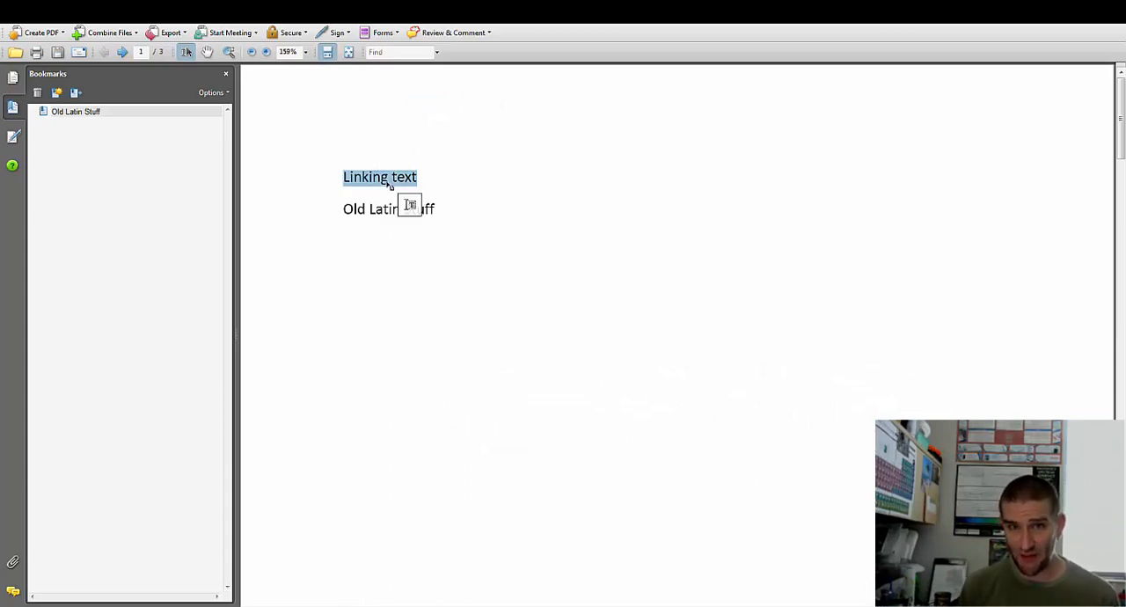
right_click(388, 183)
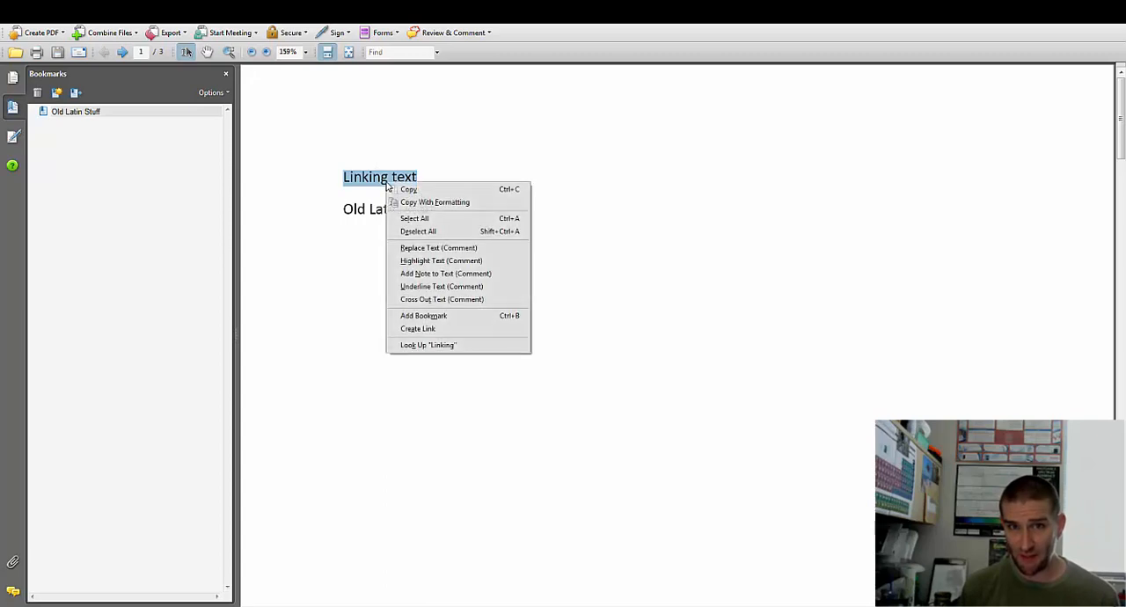
left_click(439, 329)
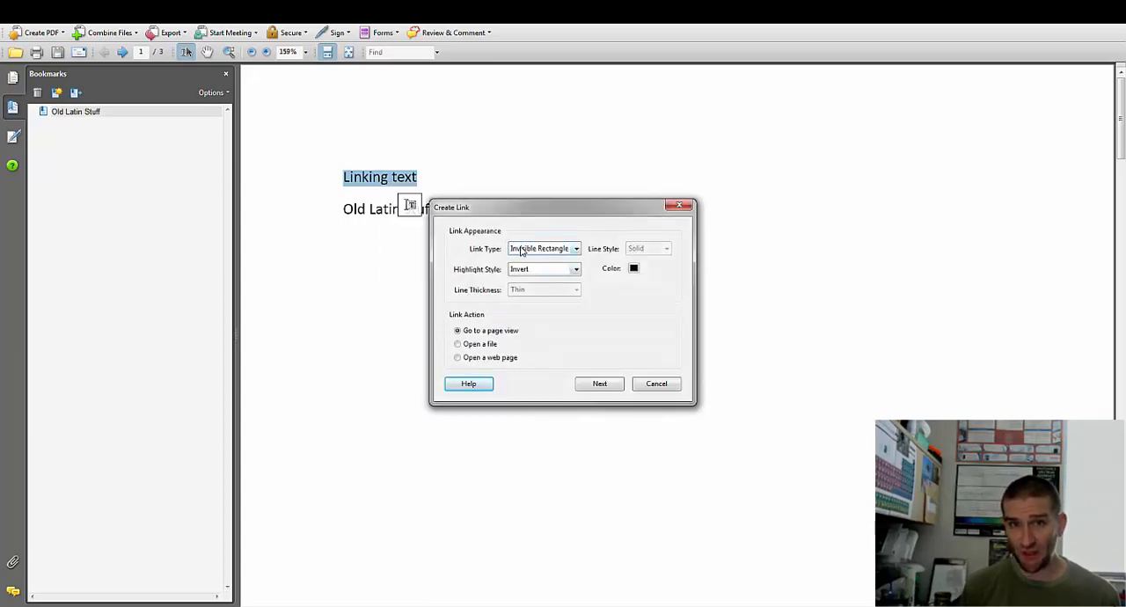
left_click(574, 249)
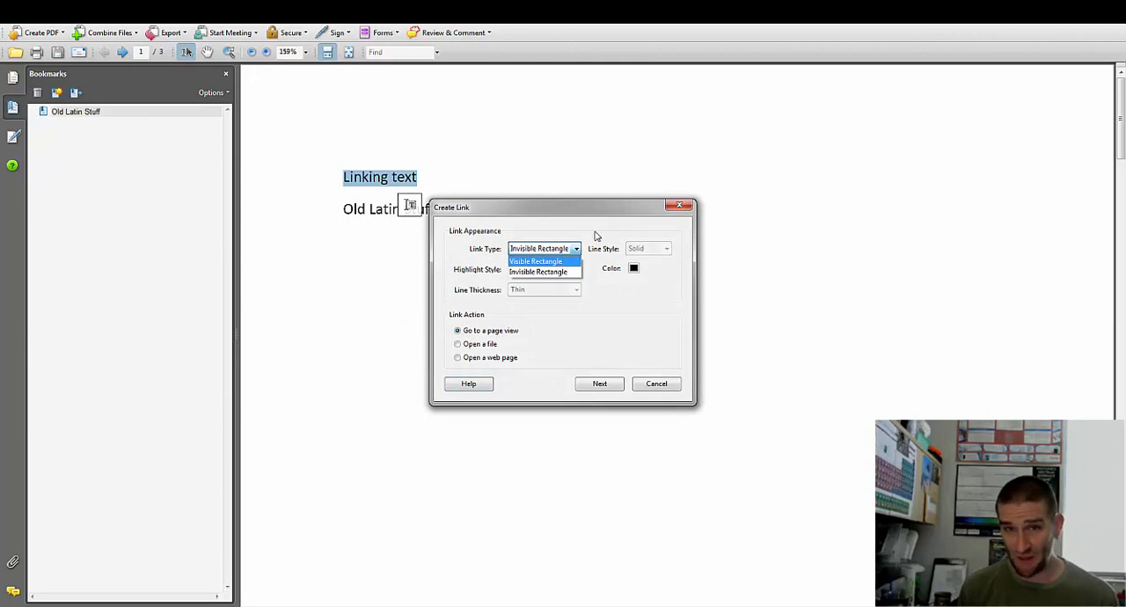
left_click(595, 236)
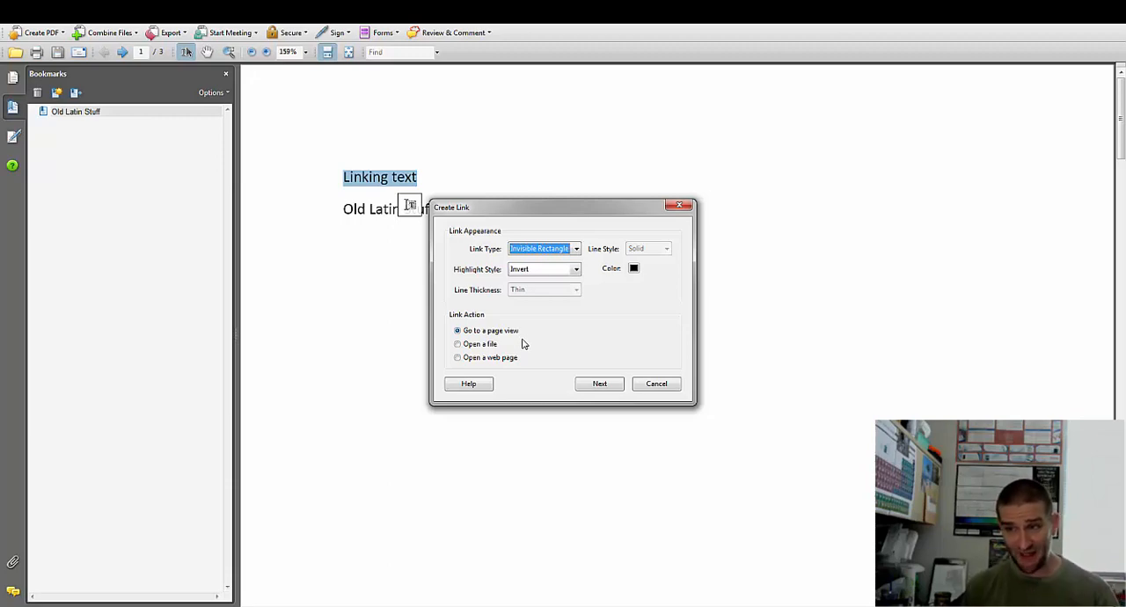
Step: Set the link's destination to the "Sed tempus urna" paragraph on page 2 at 300% zoom, and test the link from "Linking text"
left_click(599, 386)
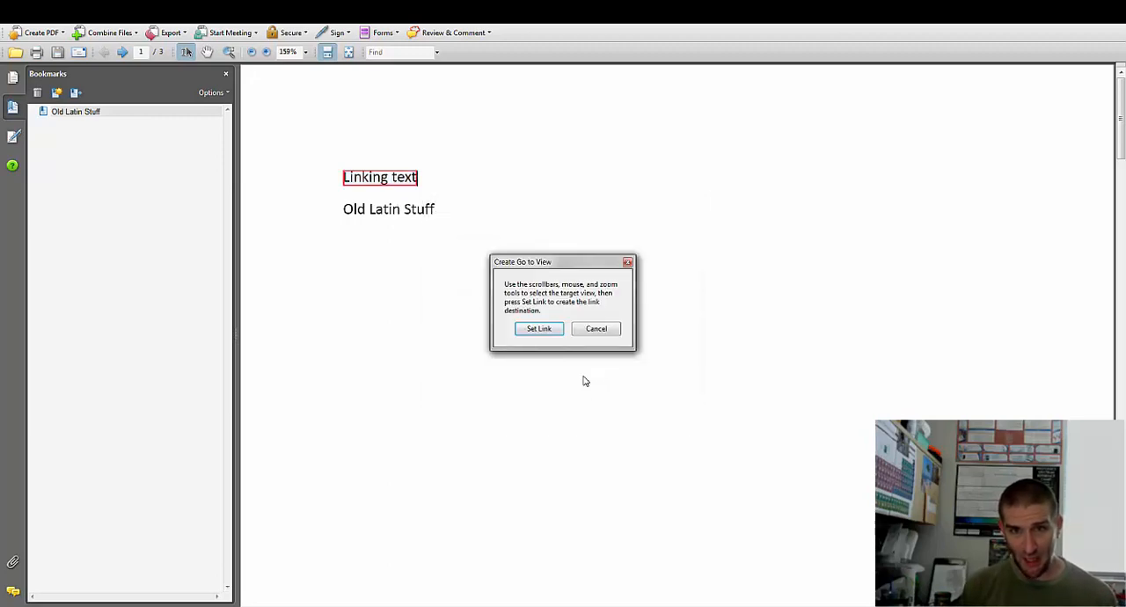
scroll(624, 483, "down", 6)
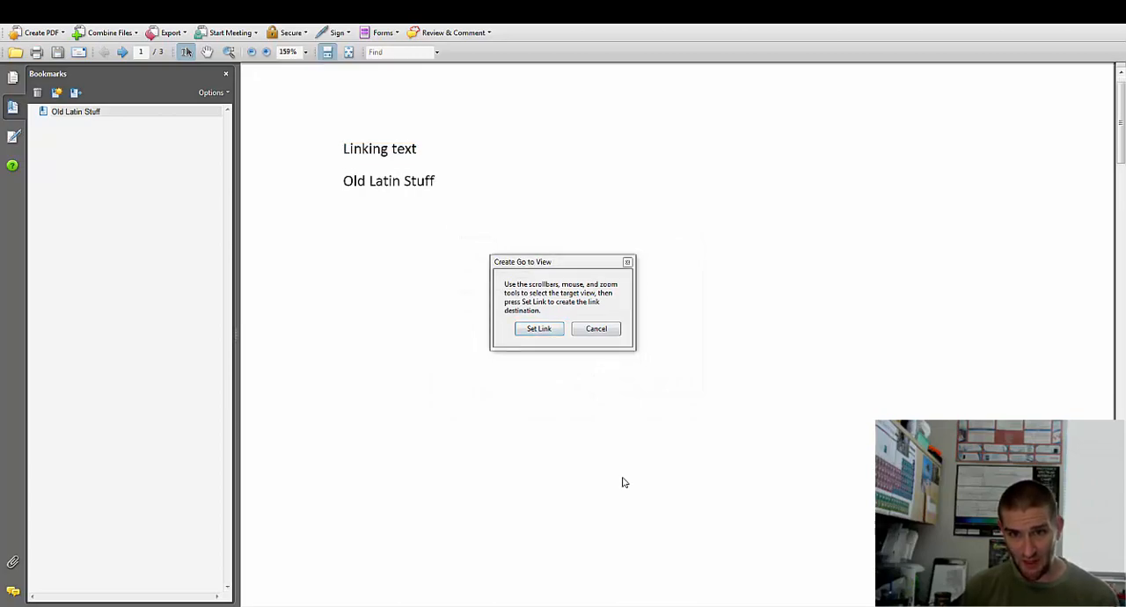
scroll(622, 475, "down", 10)
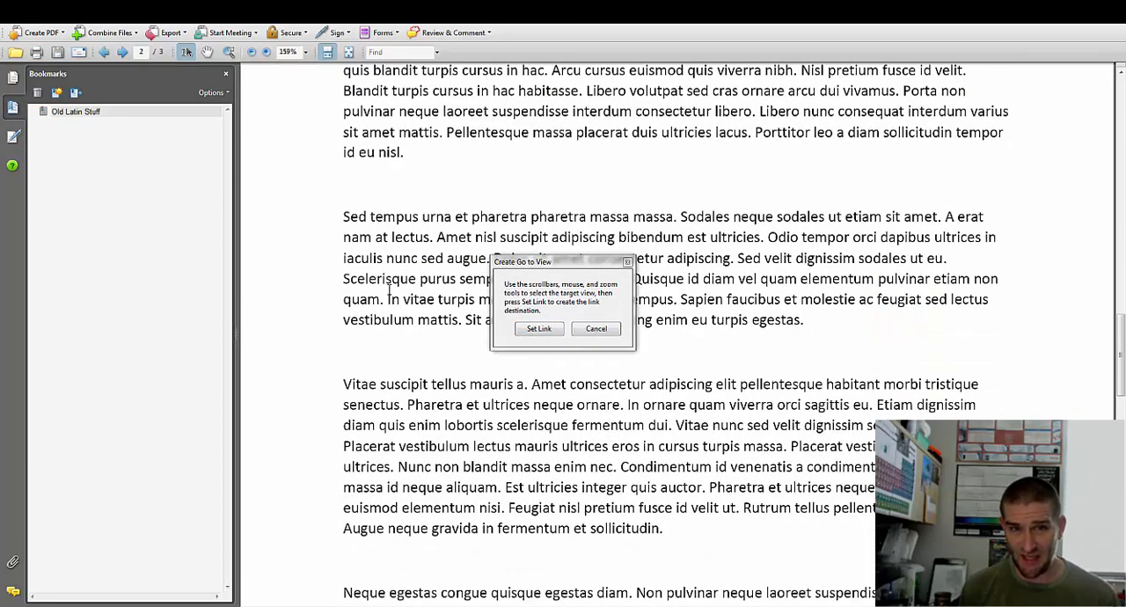
scroll(382, 280, "down", 1)
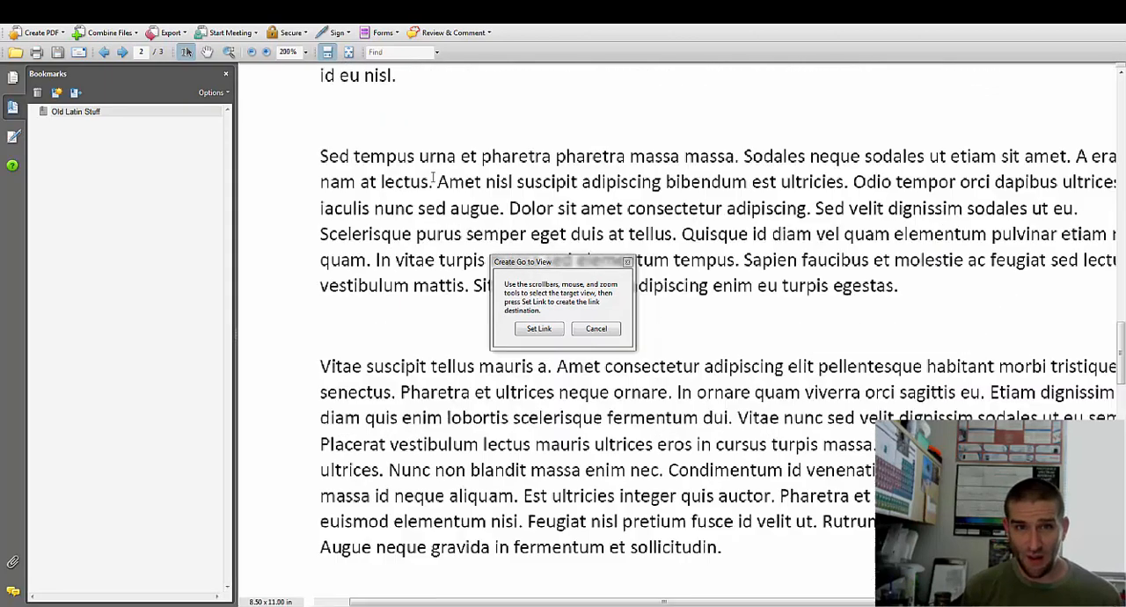
scroll(432, 174, "up", 2)
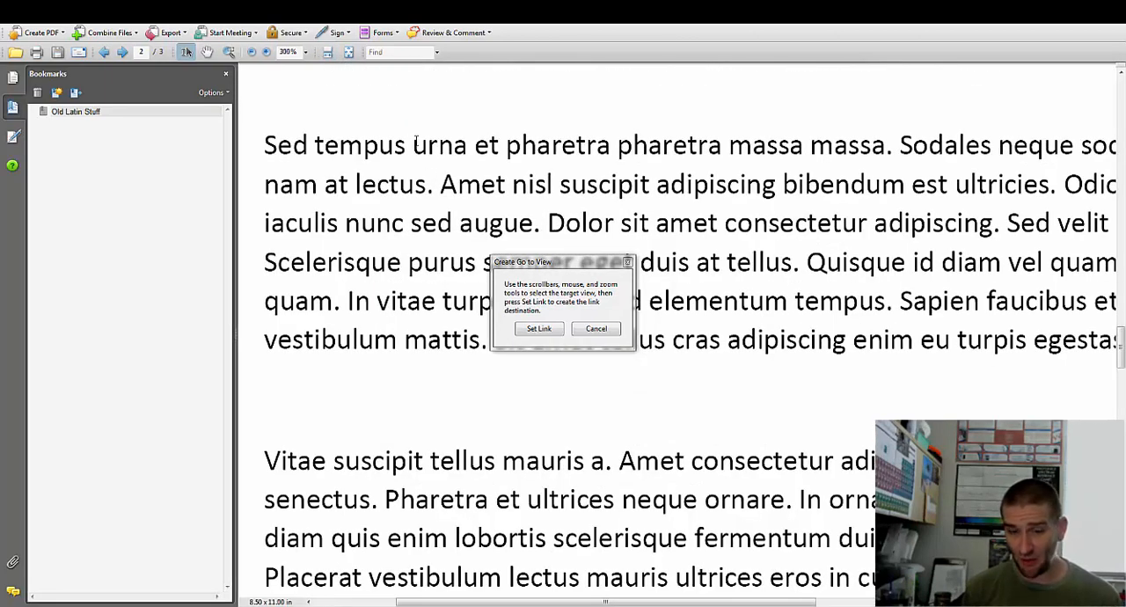
left_click(540, 330)
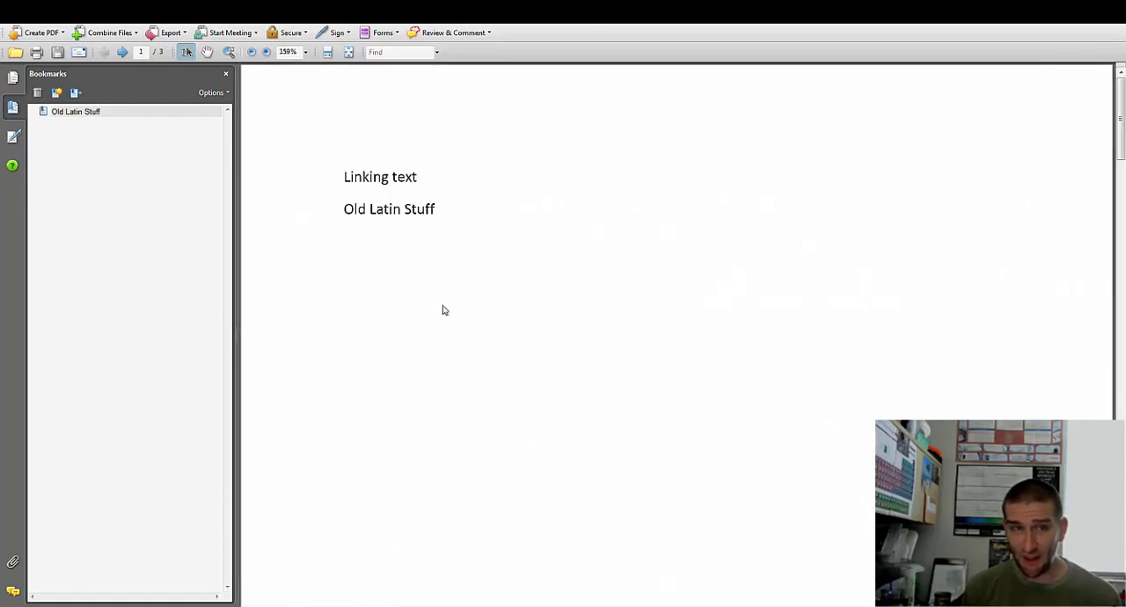
left_click(403, 179)
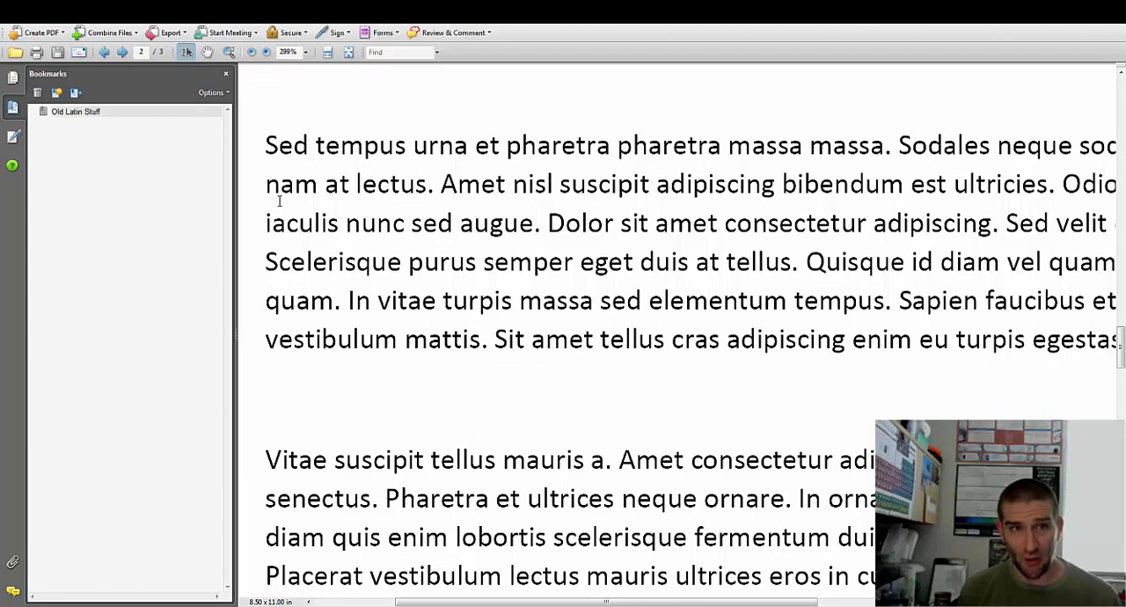
Step: Follow the "Old Latin Stuff" bookmark at the link's magnified zoom and again at 66.7% to compare how each view is displayed
left_click(78, 112)
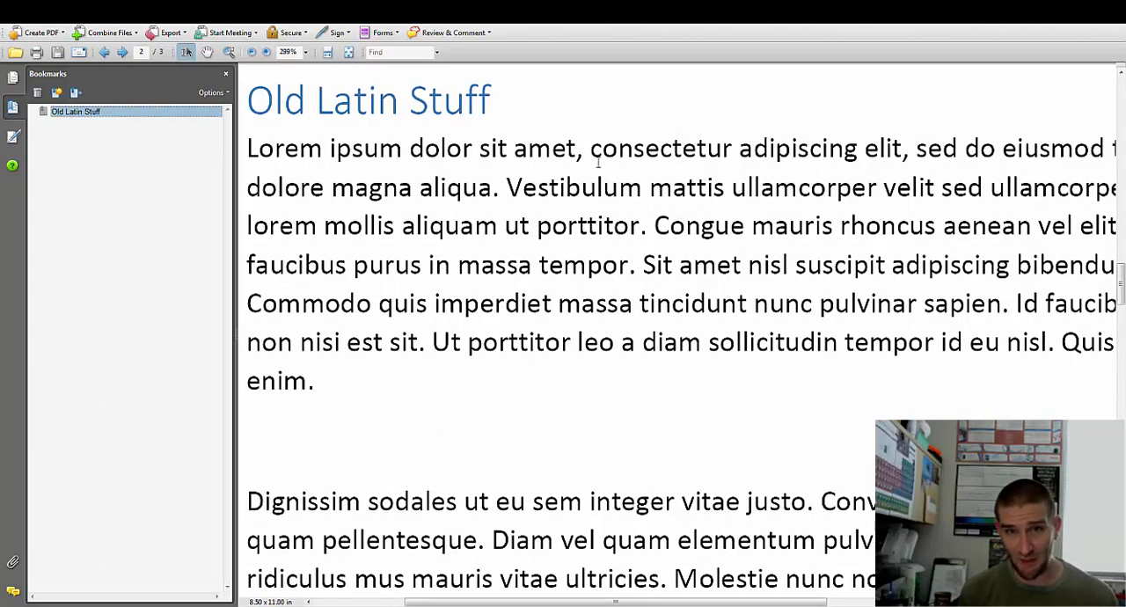
scroll(578, 204, "down", 4)
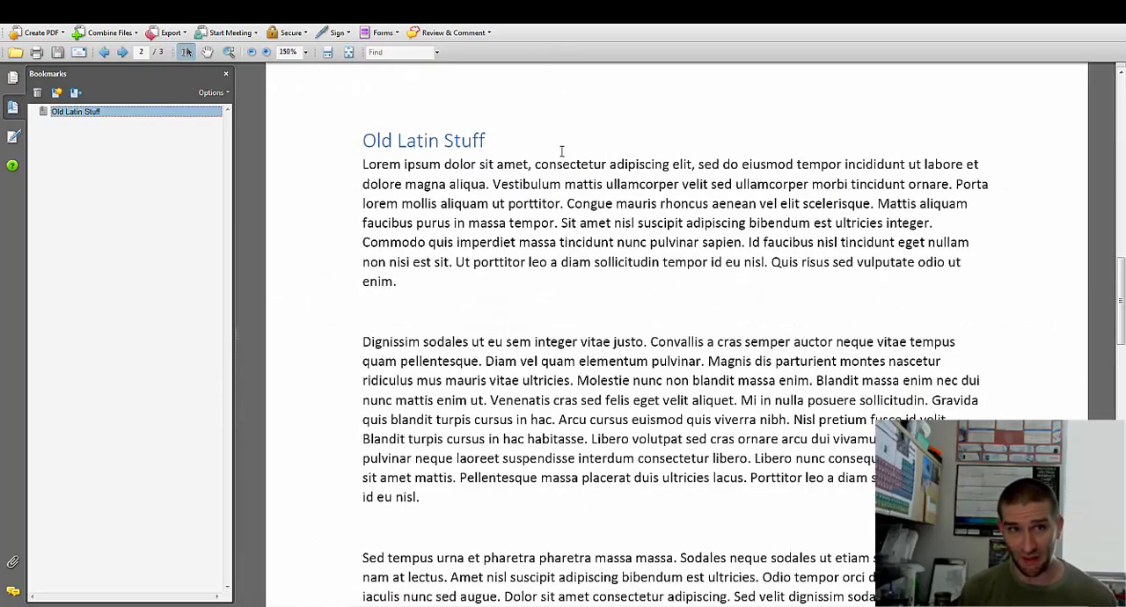
scroll(558, 150, "down", 3)
scroll(389, 189, "up", 5)
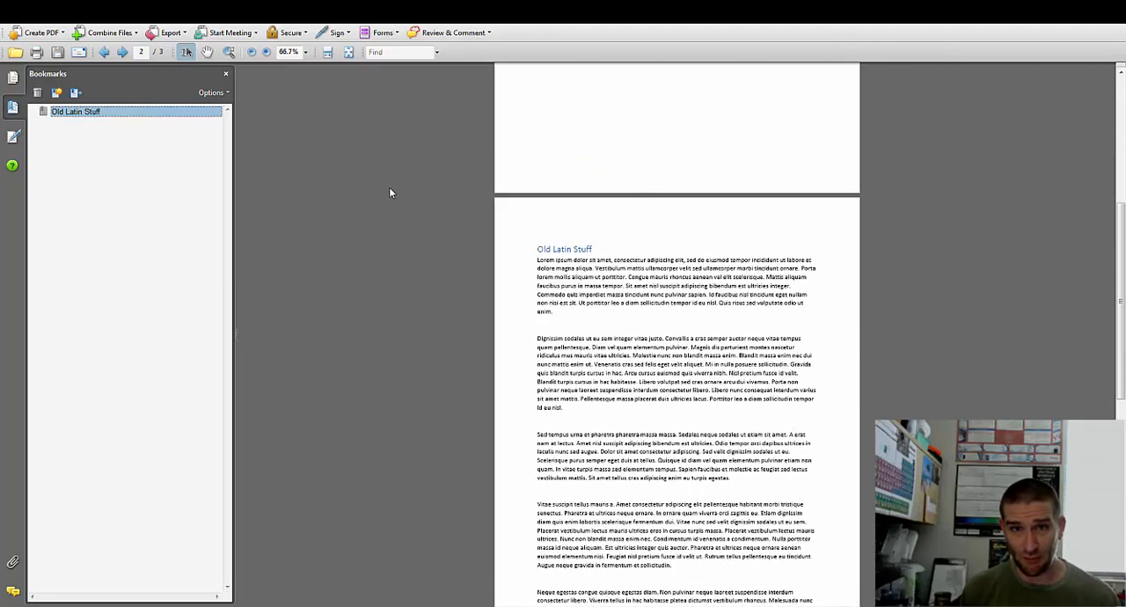
left_click(83, 115)
left_click(84, 113)
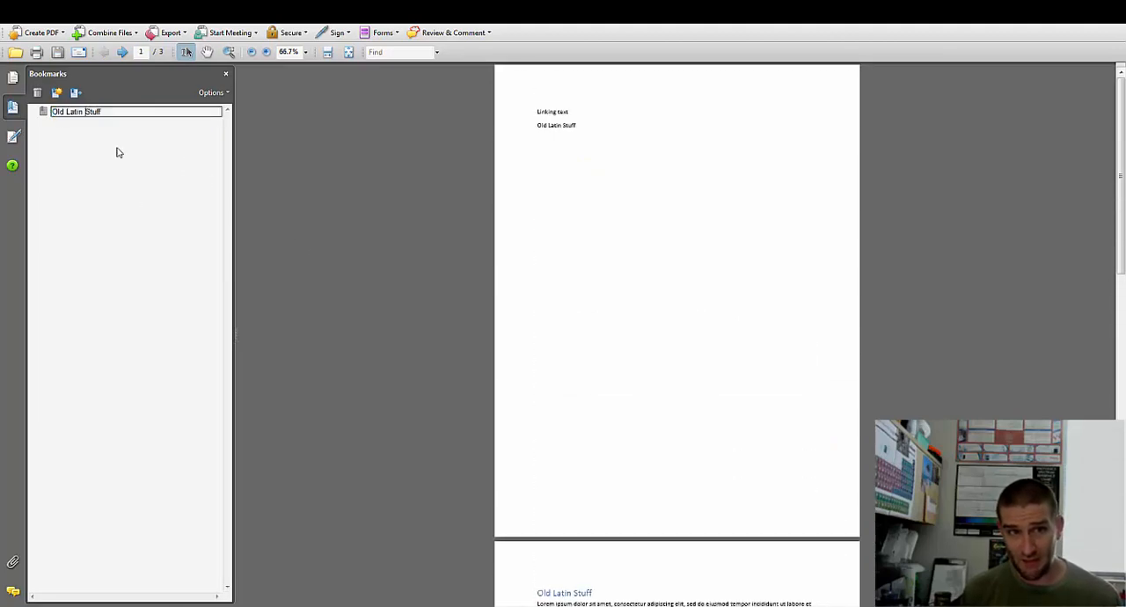
left_click(42, 116)
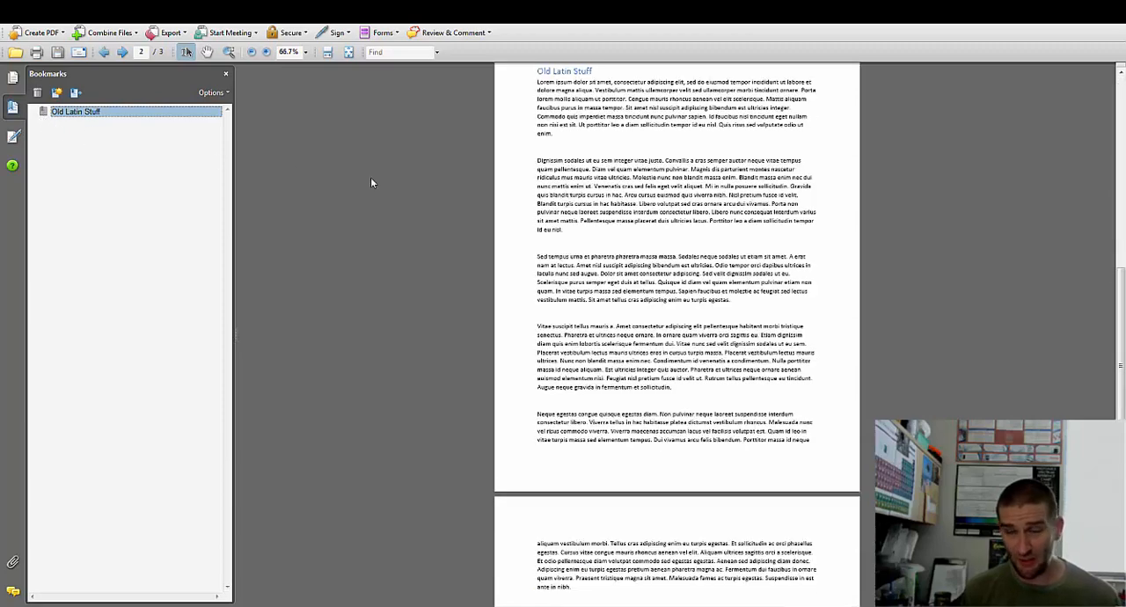